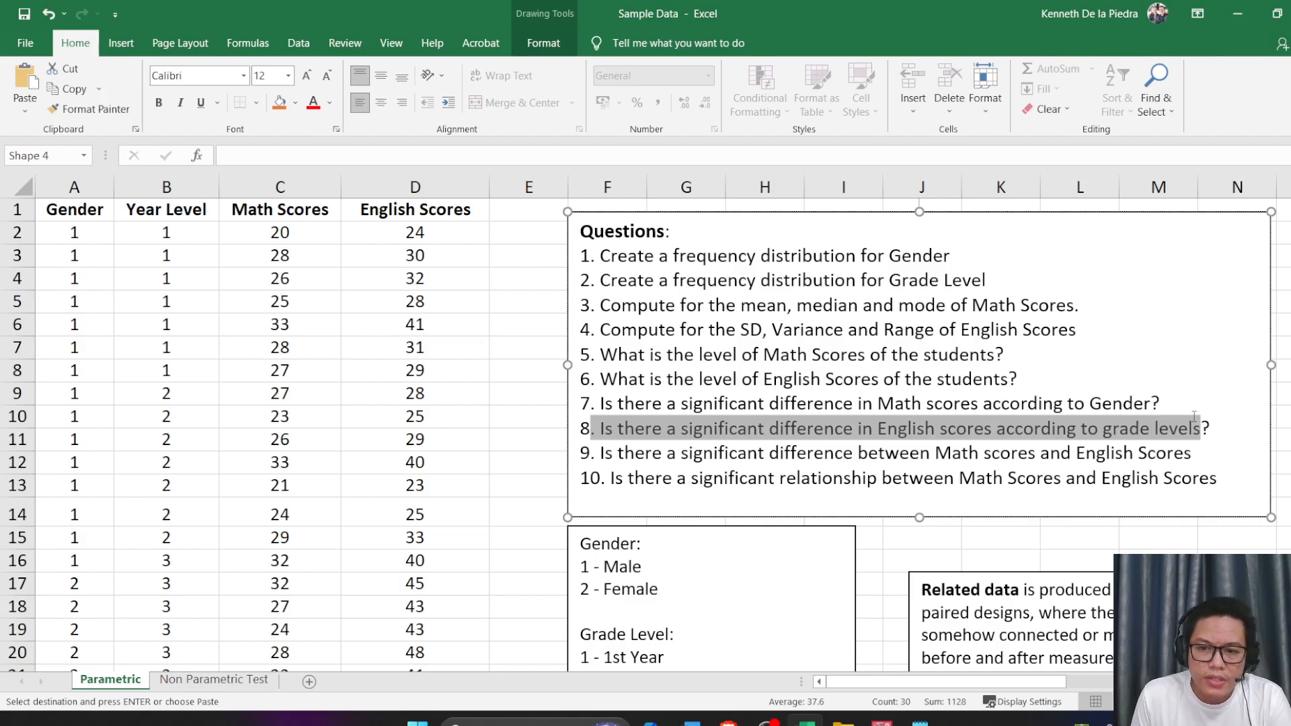
# Review questions 7 and 8 on differences in Math scores by gender and English scores by grade level
pyautogui.moveTo(1195, 416); pyautogui.dragTo(1215, 419)
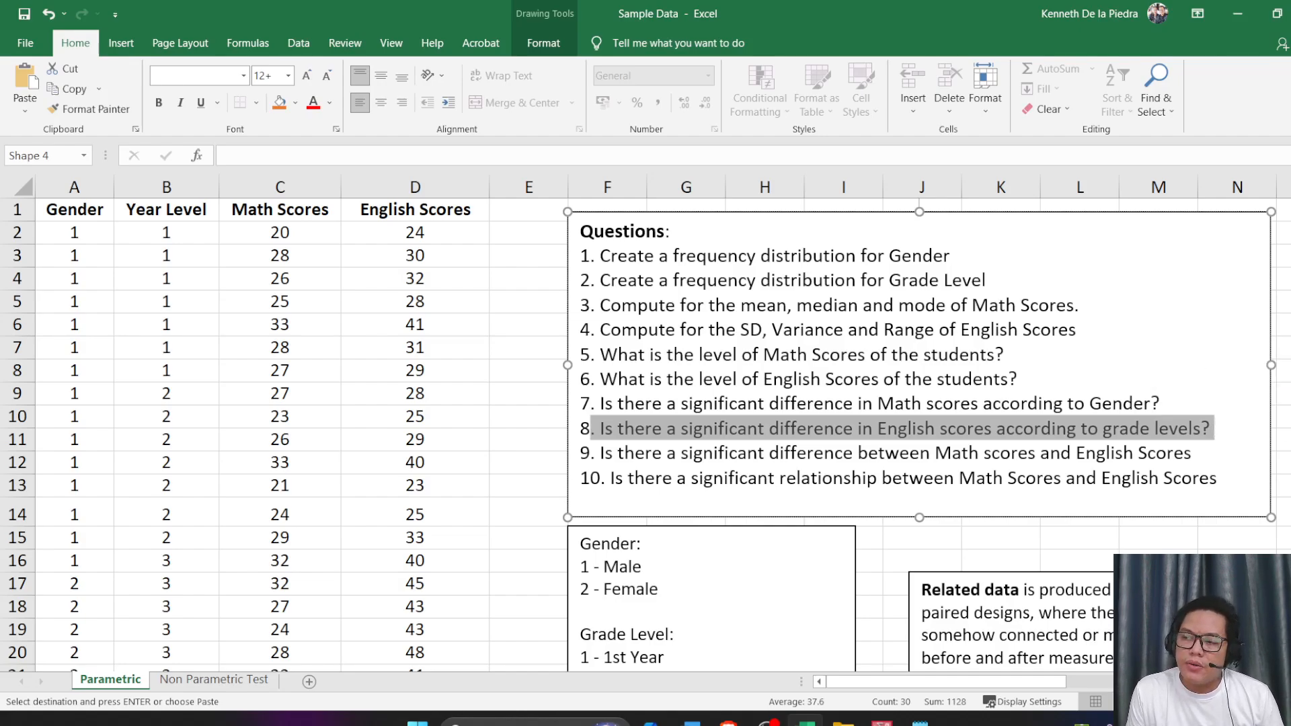
pyautogui.hotkey('alt', 'Tab')
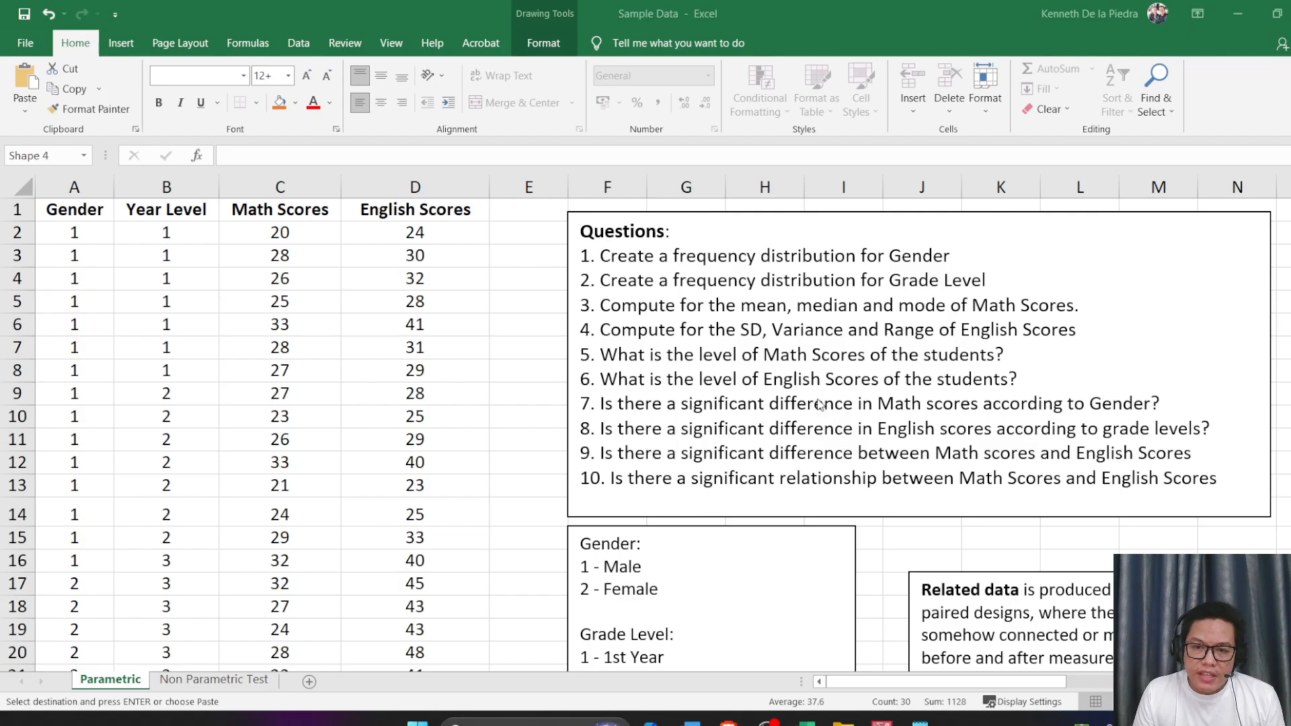
pyautogui.click(982, 402)
pyautogui.doubleClick(980, 403)
pyautogui.tripleClick(981, 404)
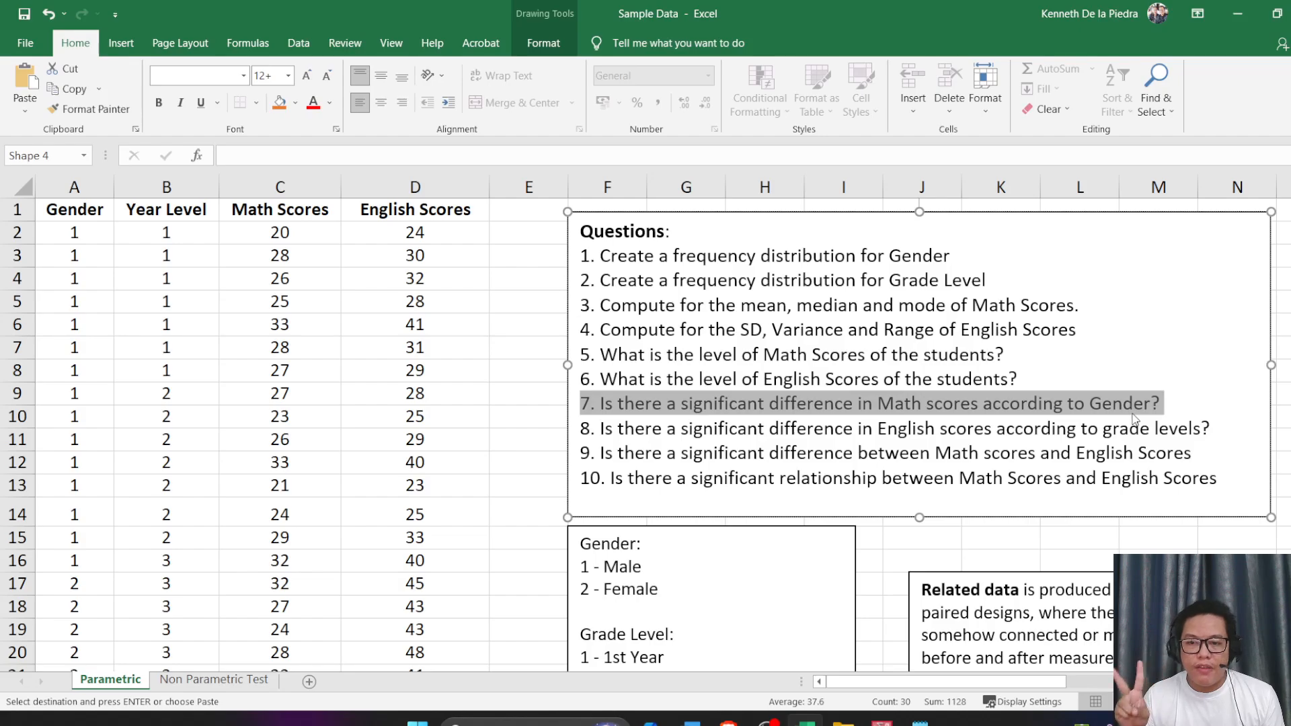
pyautogui.tripleClick(1051, 430)
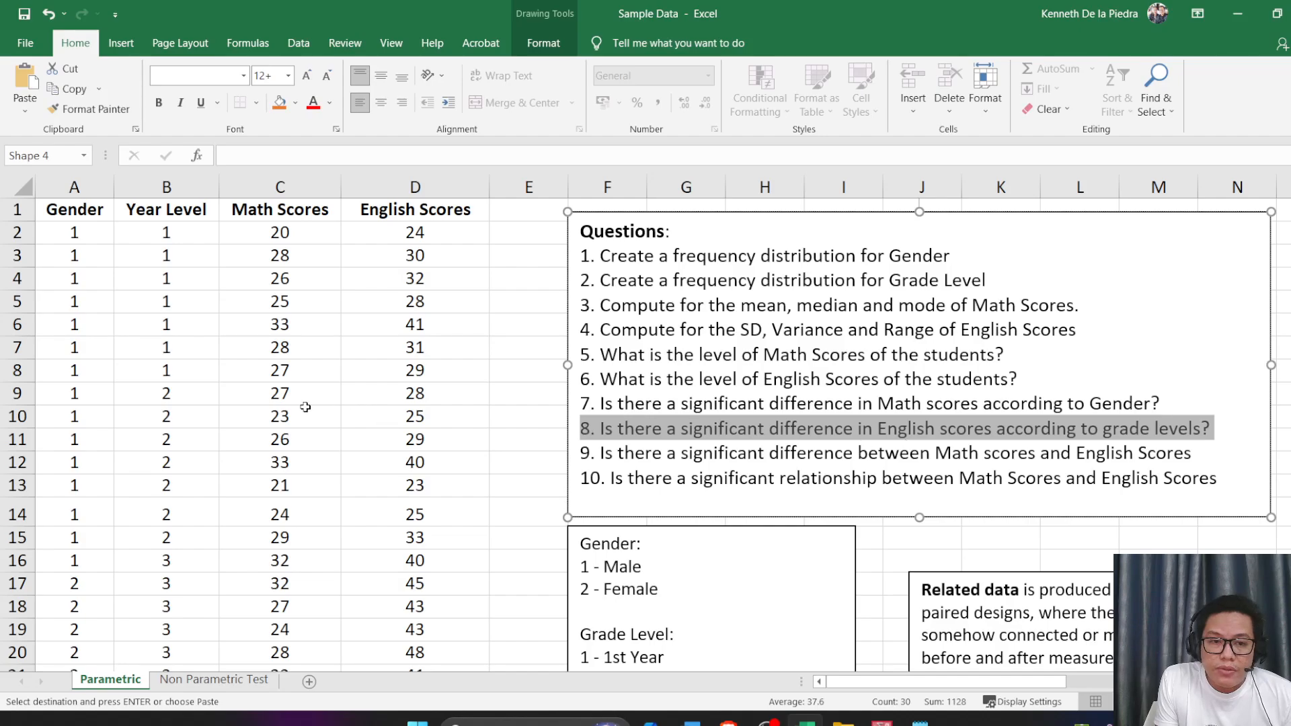
# Copy the Year Level values in cells B2:B31 of the Parametric sheet
pyautogui.click(204, 373)
pyautogui.scroll(-1, 208, 403)
pyautogui.scroll(1, 199, 403)
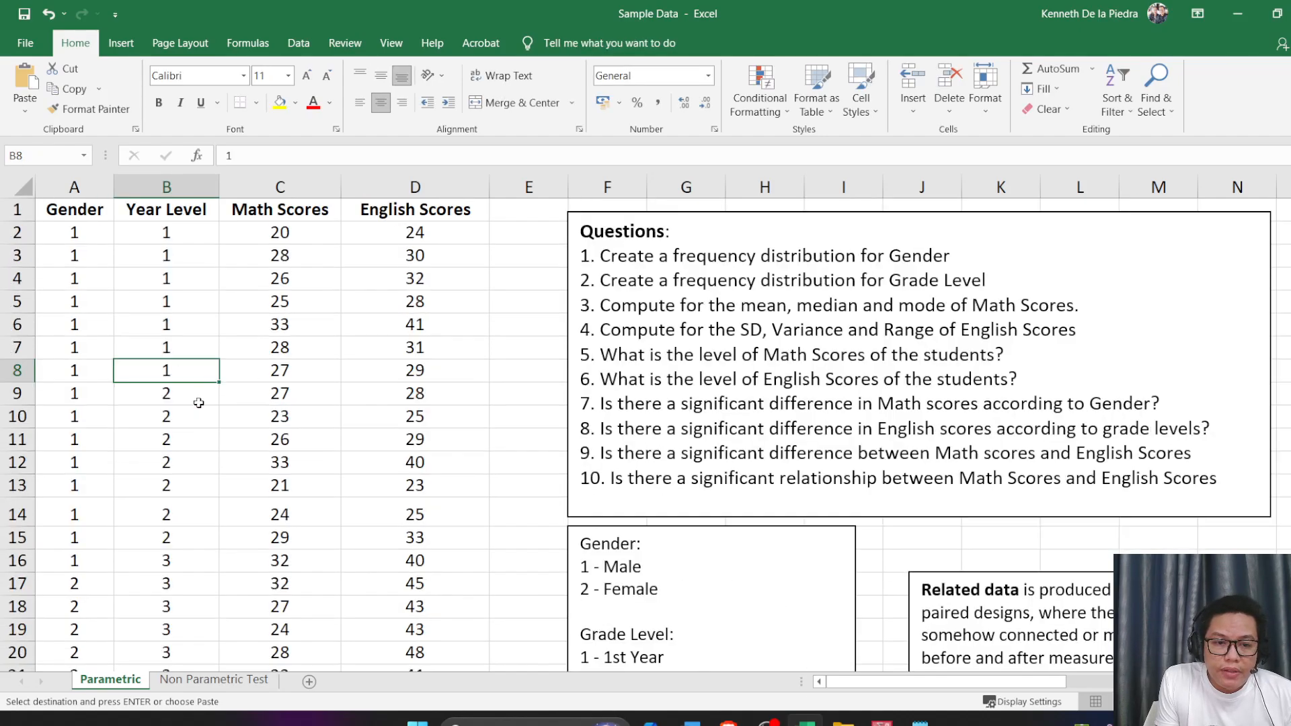
pyautogui.moveTo(167, 232); pyautogui.dragTo(172, 637)
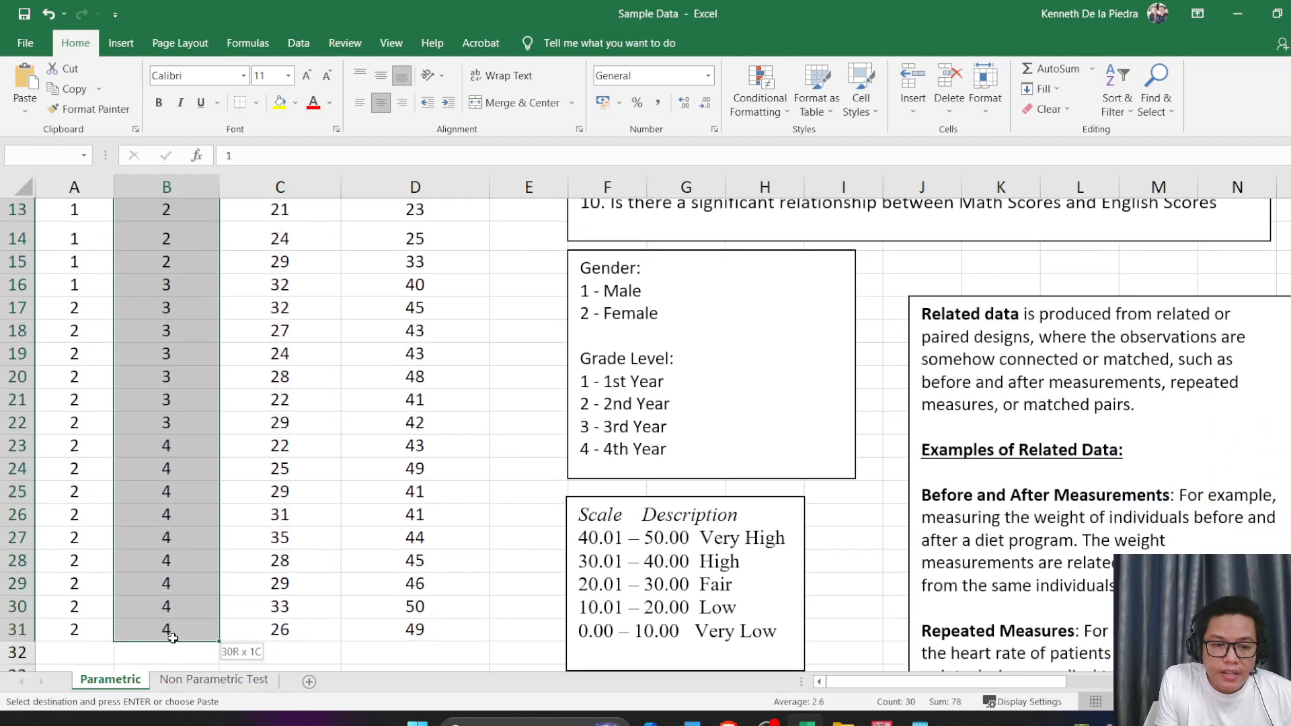
# Switch to SPSS and add a fourth variable named Grade_Level below Gender
pyautogui.click(881, 723)
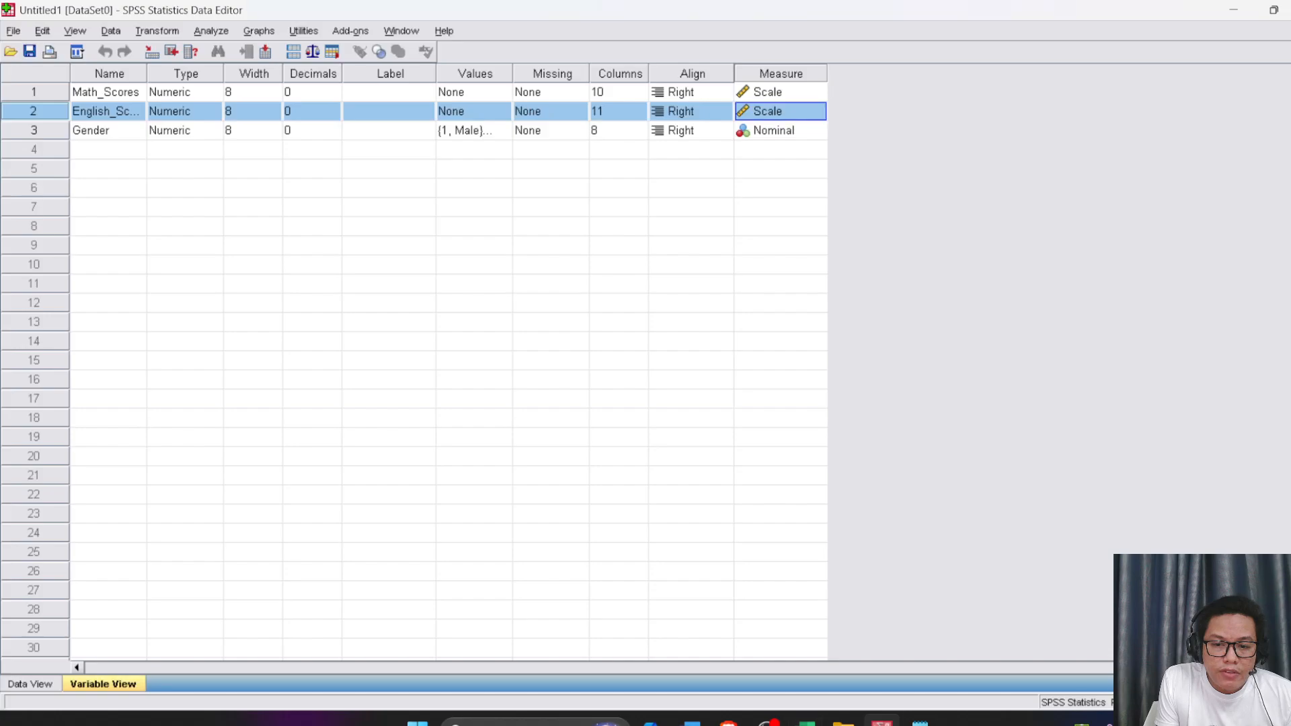
pyautogui.click(373, 418)
pyautogui.click(107, 148)
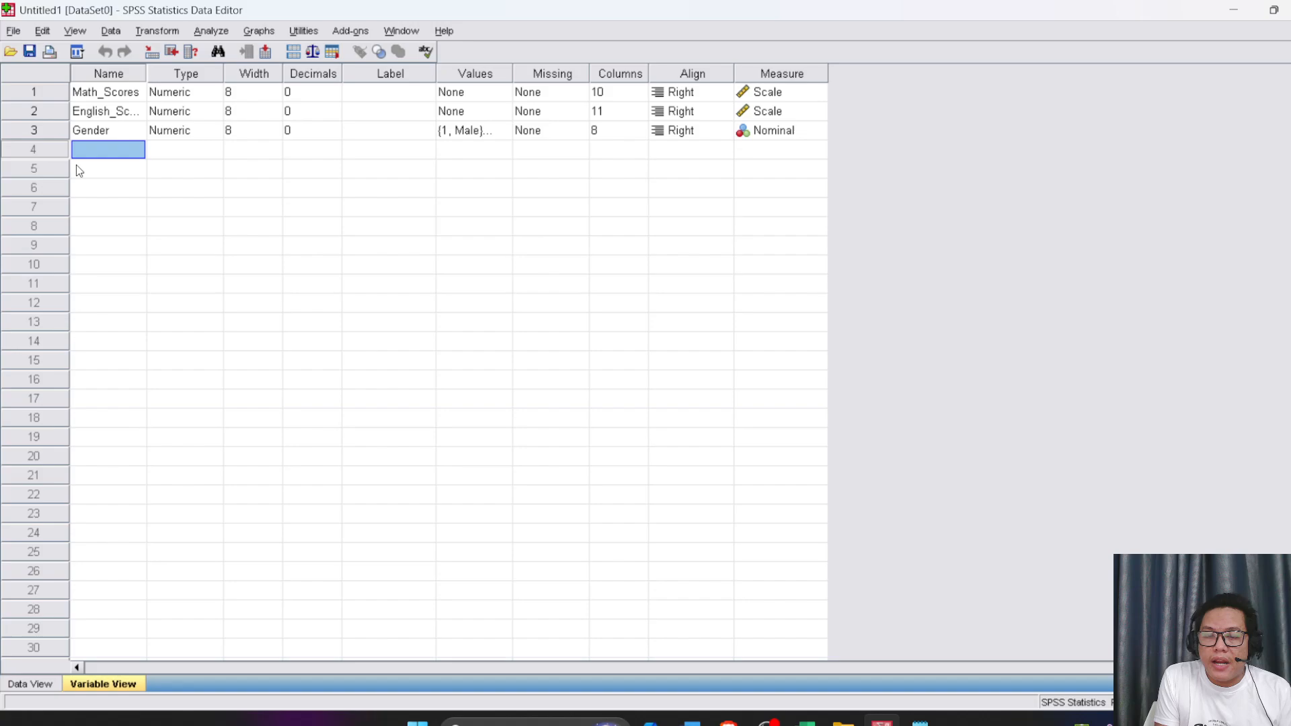
pyautogui.write('Grad')
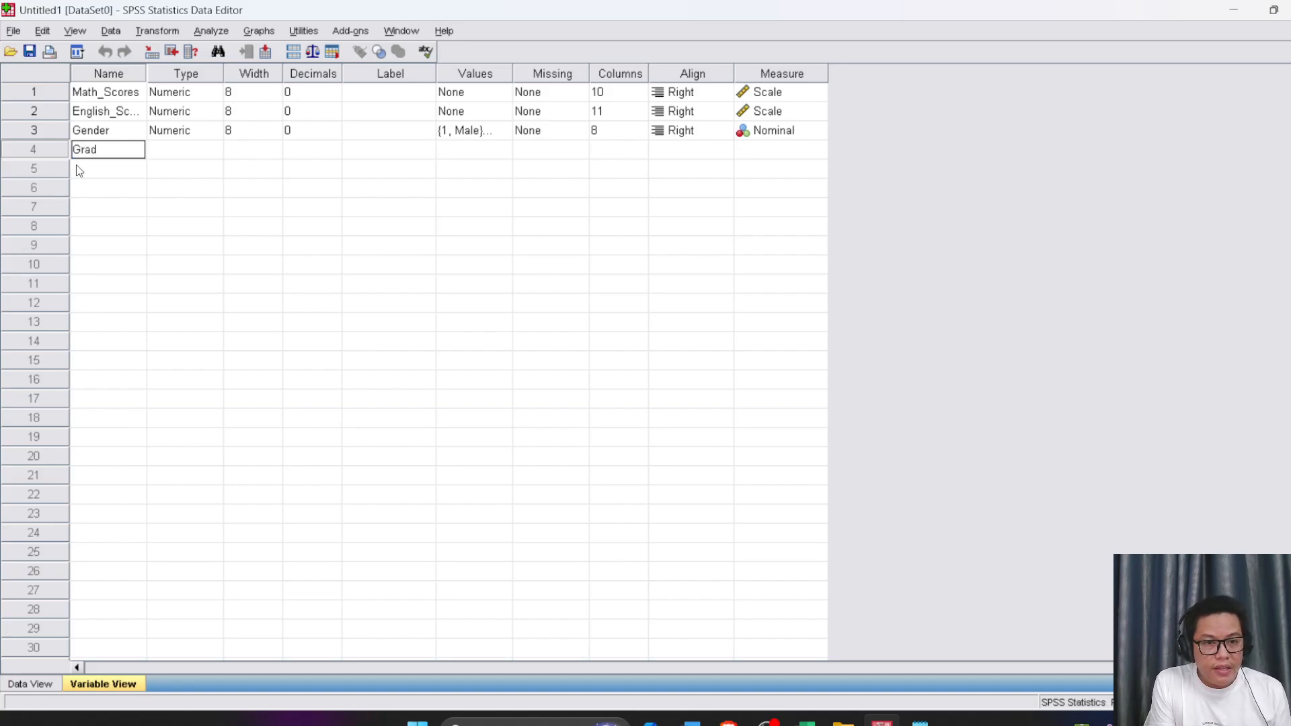
pyautogui.write('e_Lev')
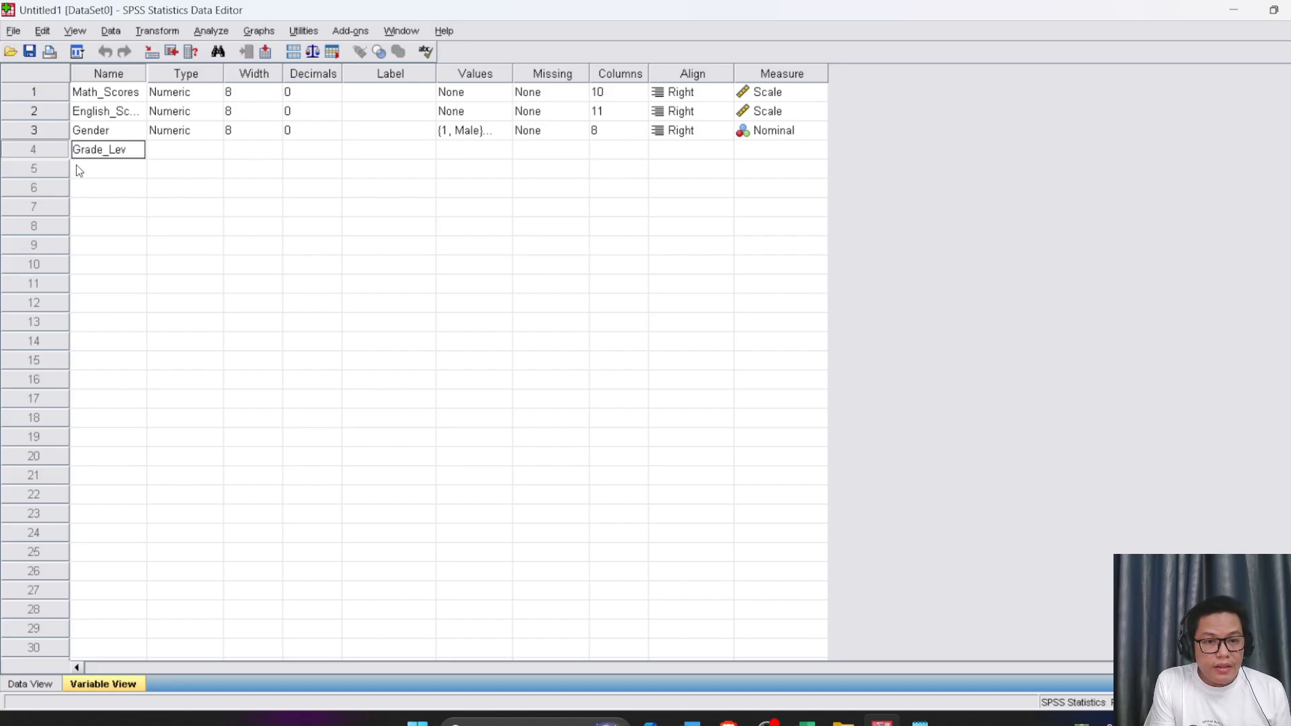
pyautogui.write('el')
pyautogui.click(317, 185)
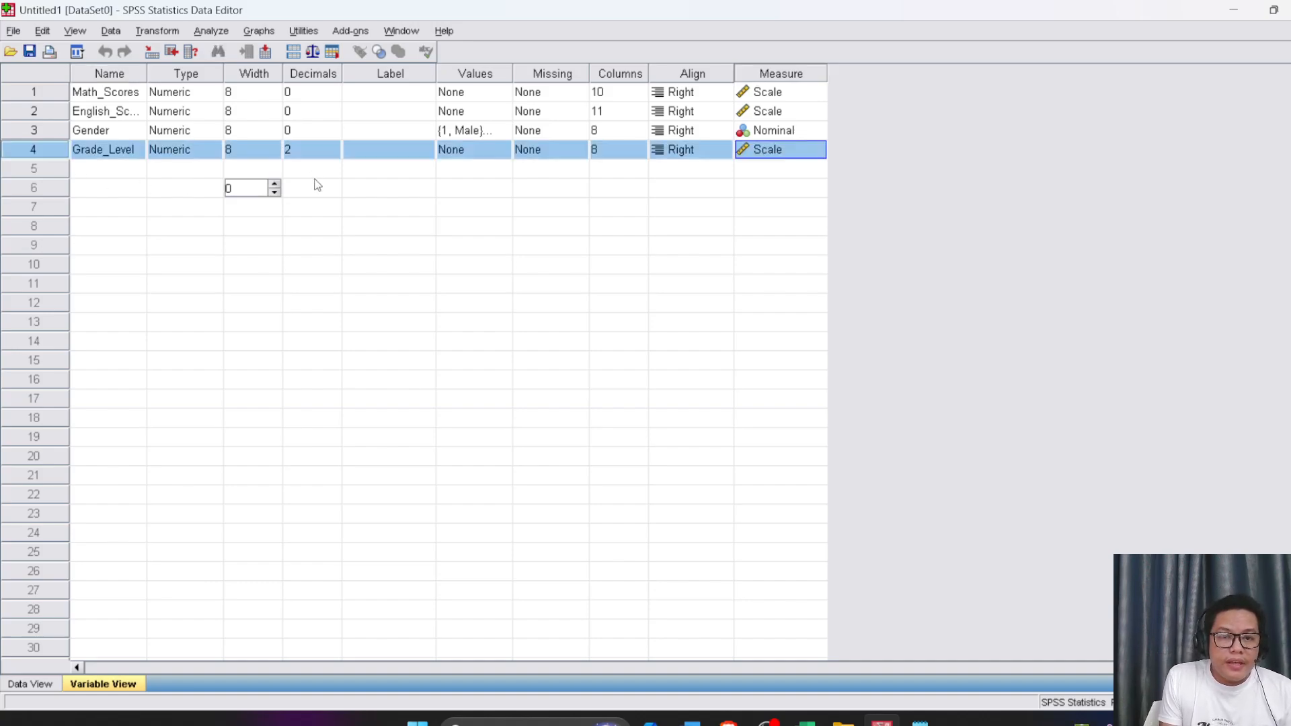
pyautogui.click(620, 208)
# Check the year level codes in the Excel worksheet and return to SPSS
pyautogui.click(464, 148)
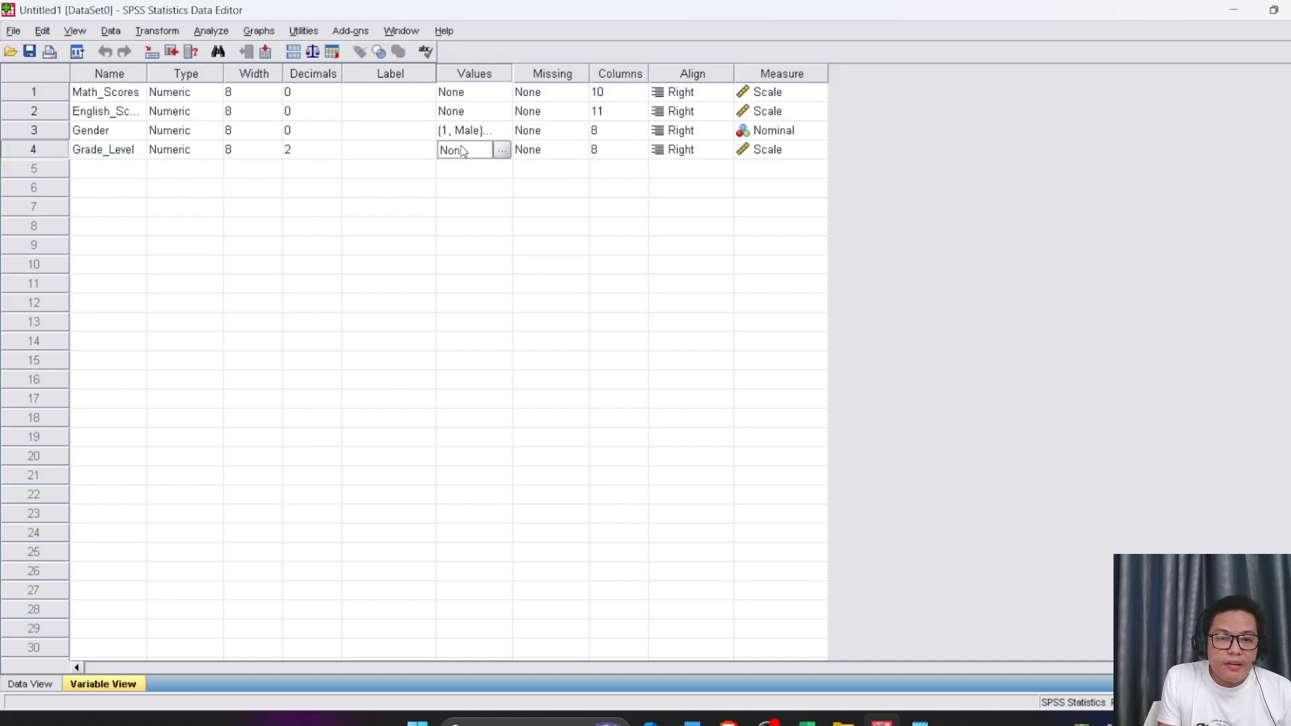
pyautogui.hotkey('alt', 'Tab')
pyautogui.scroll(-4, 216, 464)
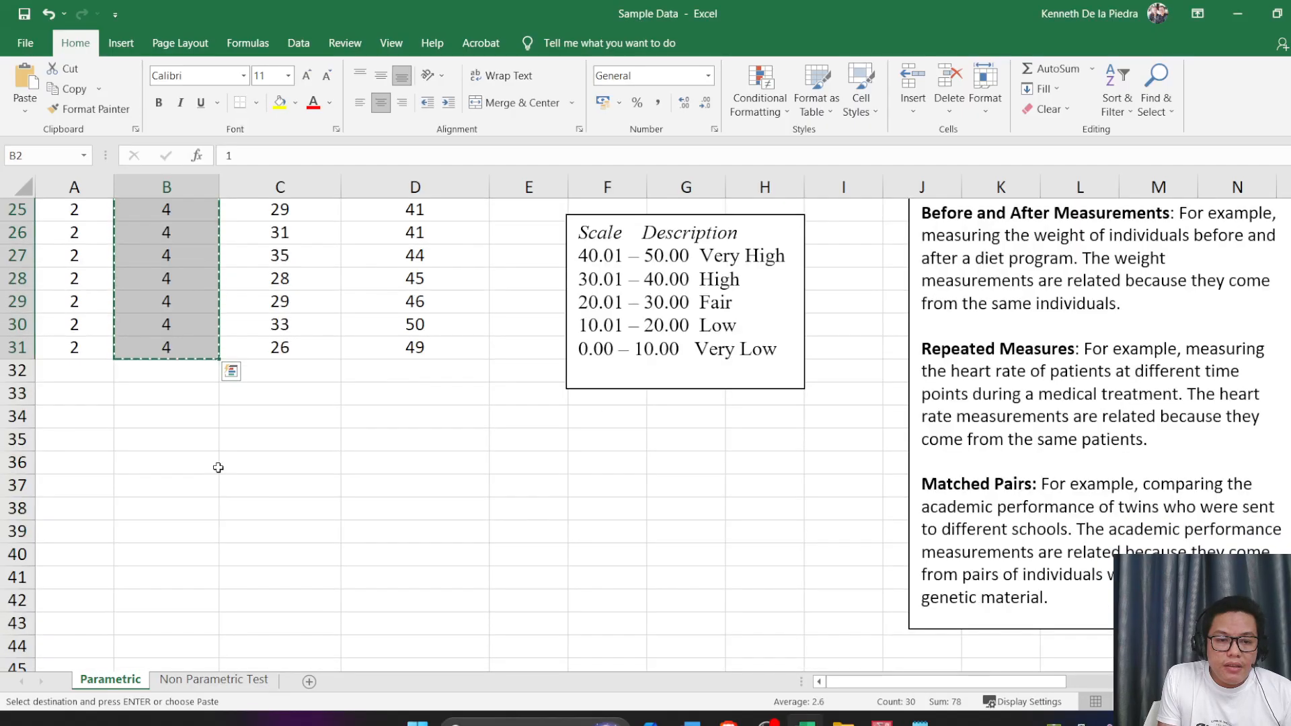
pyautogui.scroll(7, 238, 490)
pyautogui.hotkey('alt', 'Tab')
# Start the value labels of Grade_Level by labelling value 1 as "Grade 1"
pyautogui.click(492, 188)
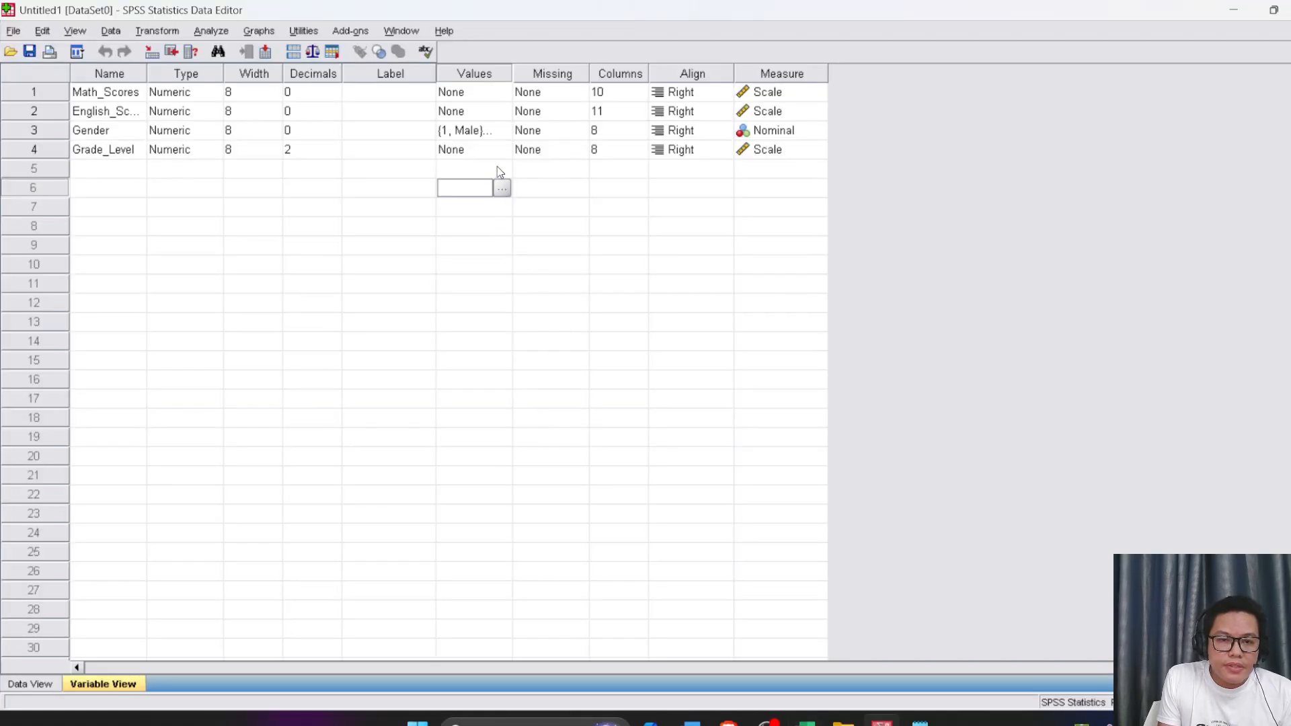
pyautogui.click(480, 136)
pyautogui.click(482, 148)
pyautogui.click(502, 149)
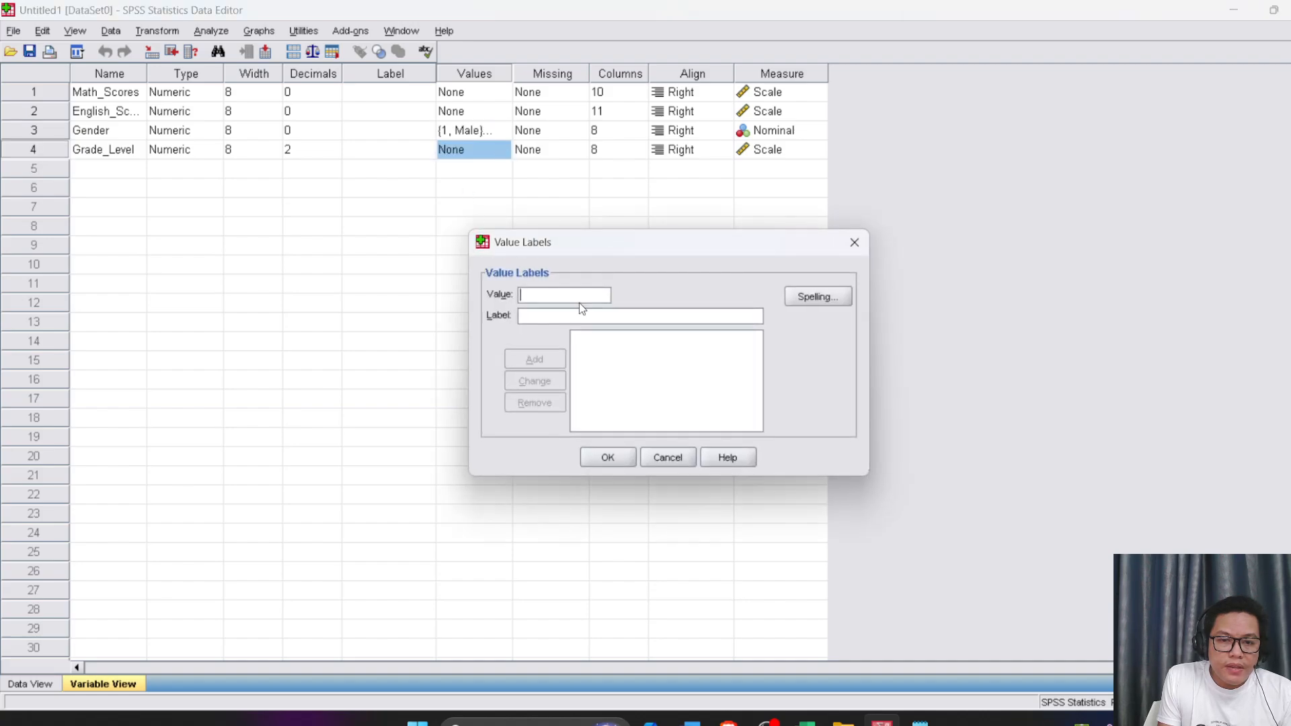
pyautogui.click(561, 297)
pyautogui.write('1')
pyautogui.click(564, 315)
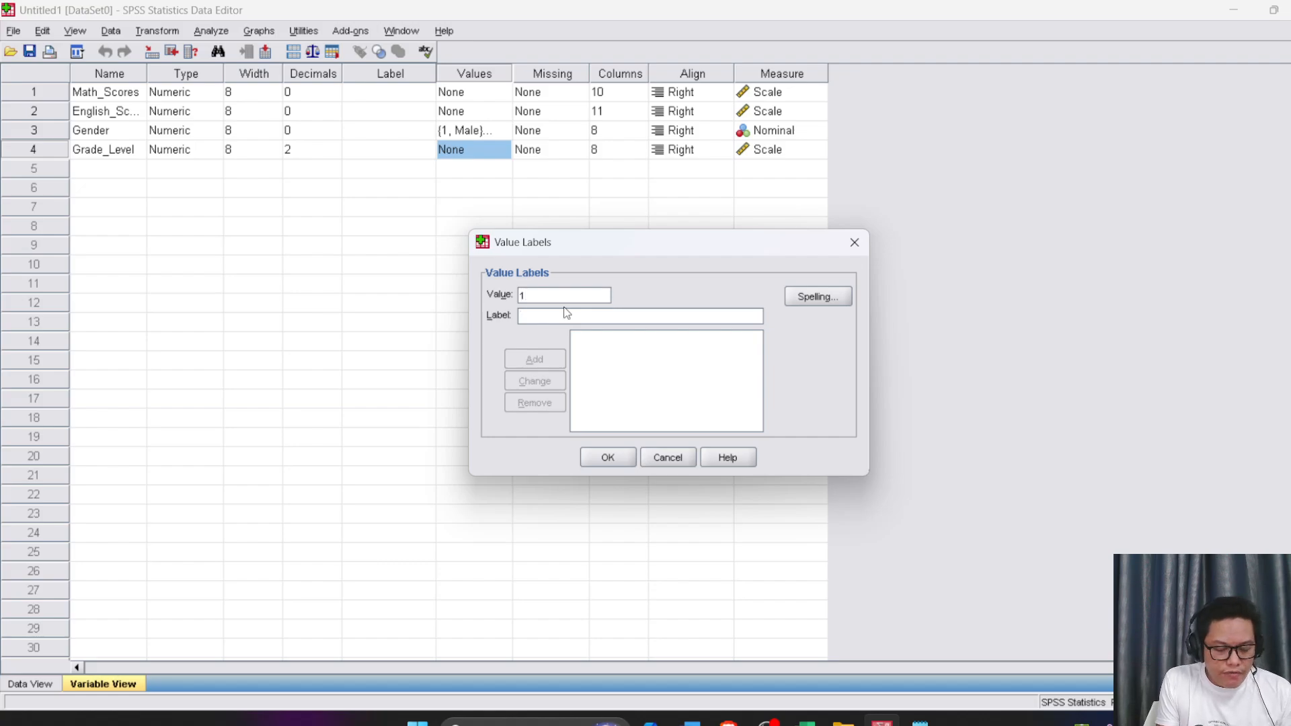
pyautogui.write('Grade 1')
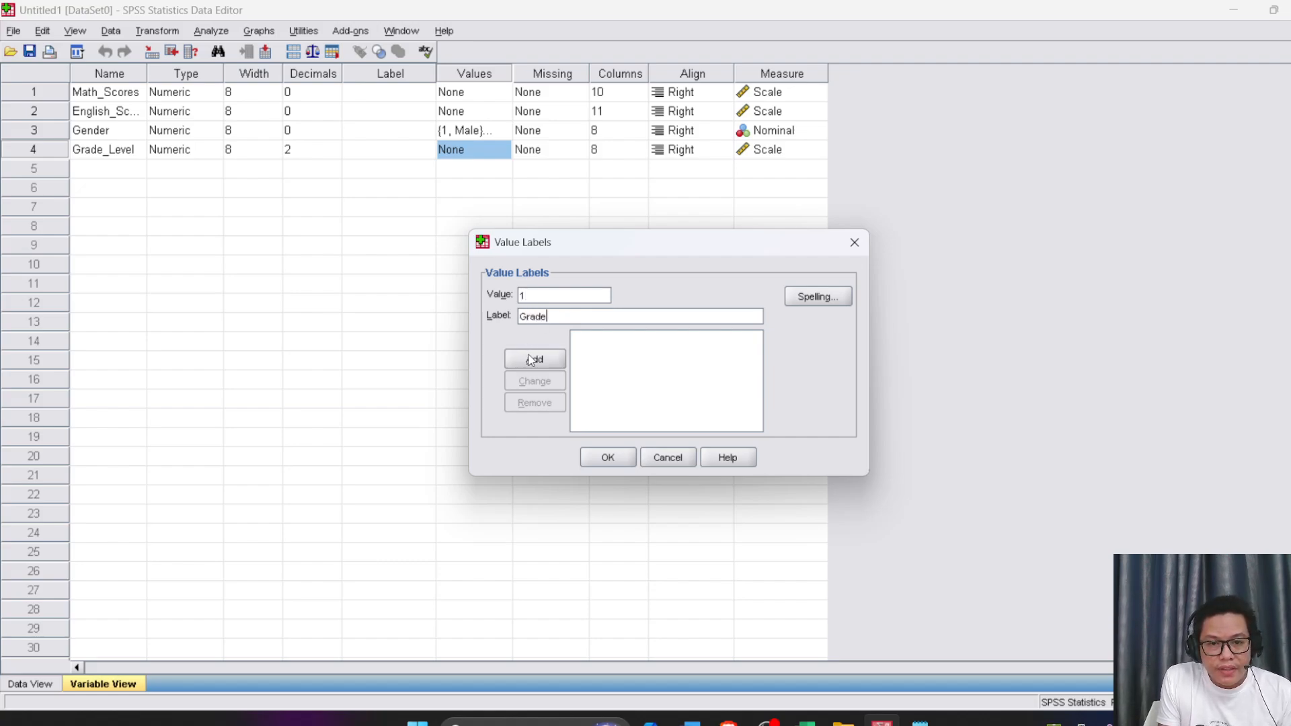
pyautogui.click(550, 360)
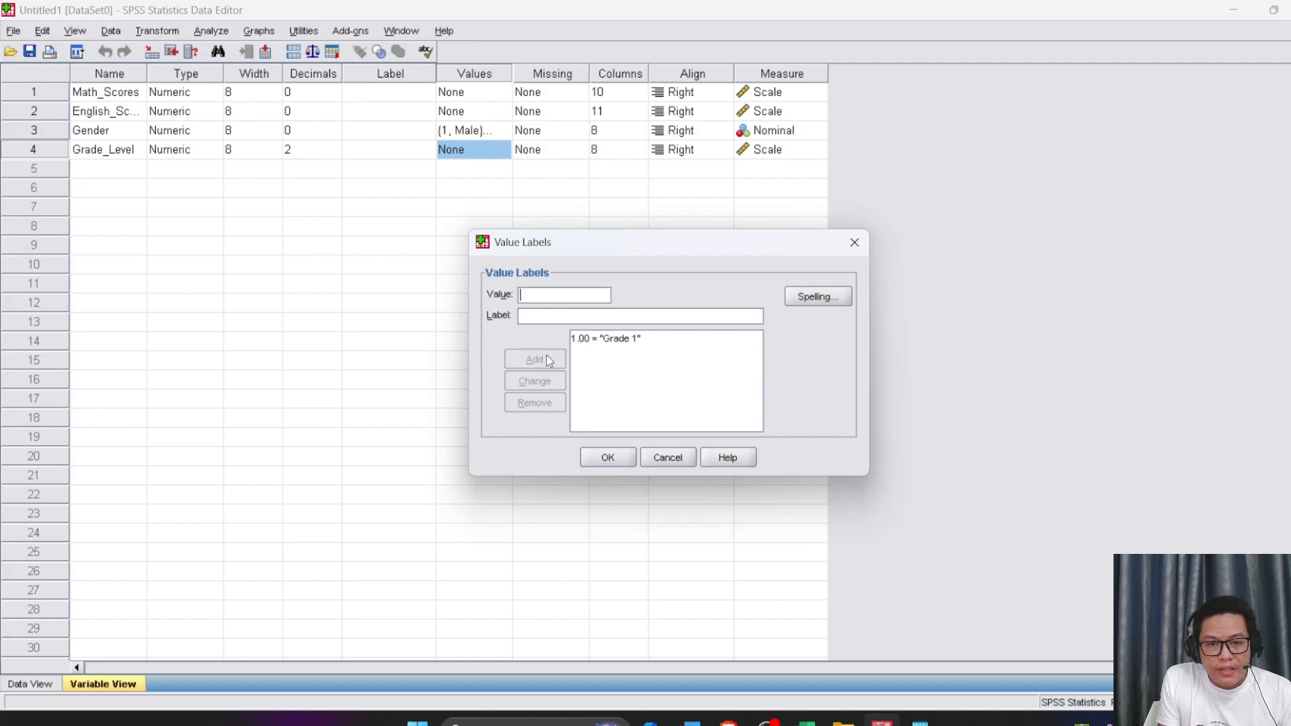
# Add the label "Grade 2" for value 2 of Grade_Level
pyautogui.write('2')
pyautogui.click(549, 314)
pyautogui.write('Grade')
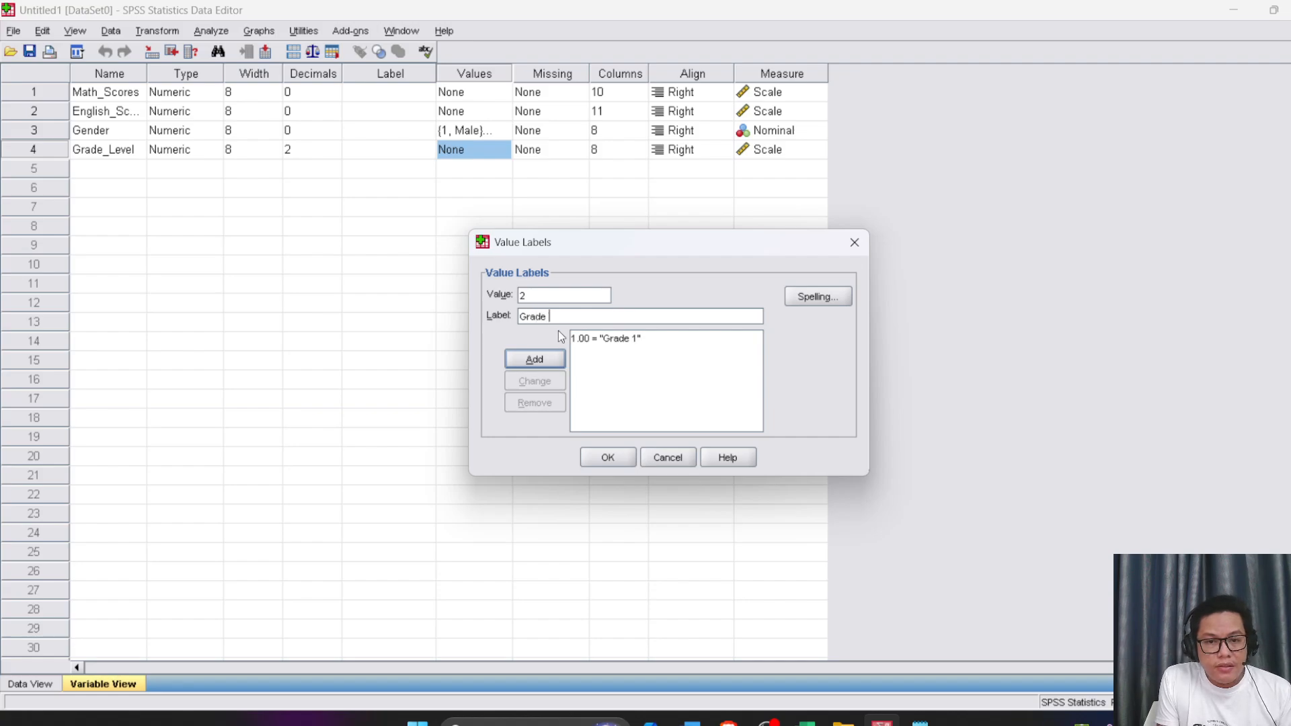
pyautogui.write(' 2')
pyautogui.click(532, 359)
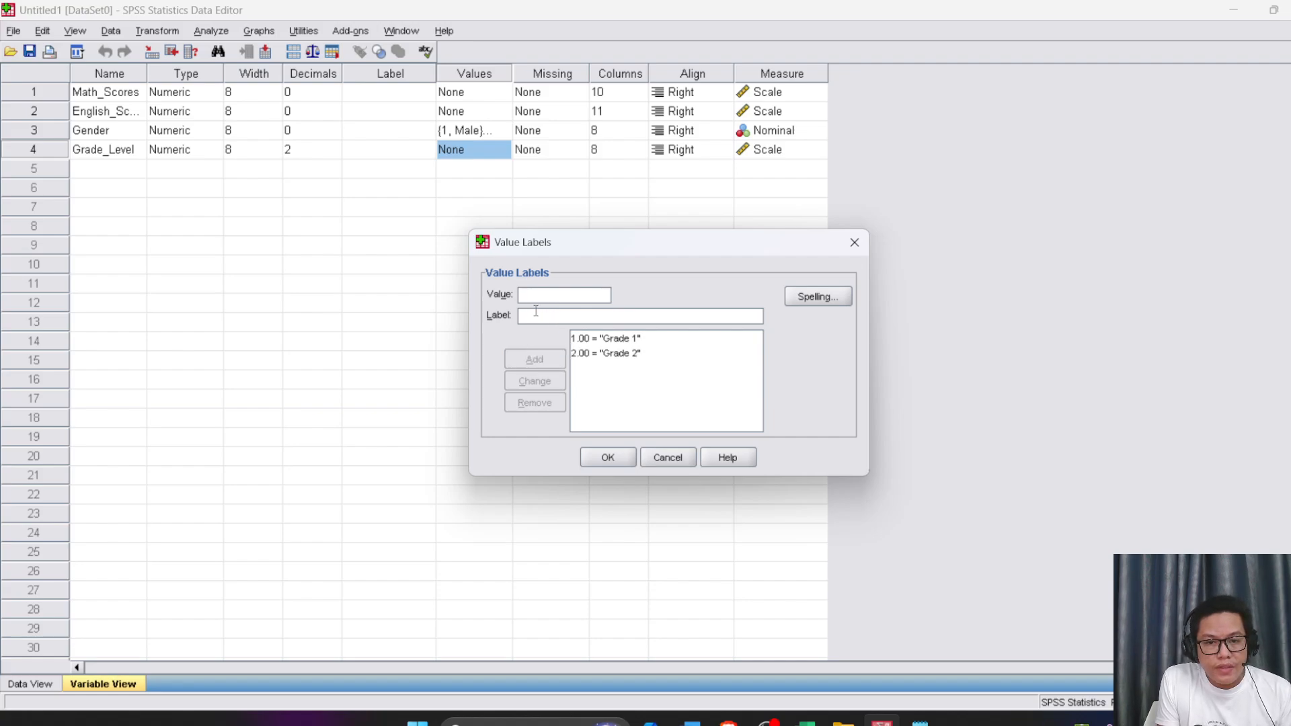
# Add the label "Grade 3" for value 3 of Grade_Level
pyautogui.write('3')
pyautogui.click(558, 316)
pyautogui.write('Grade 3')
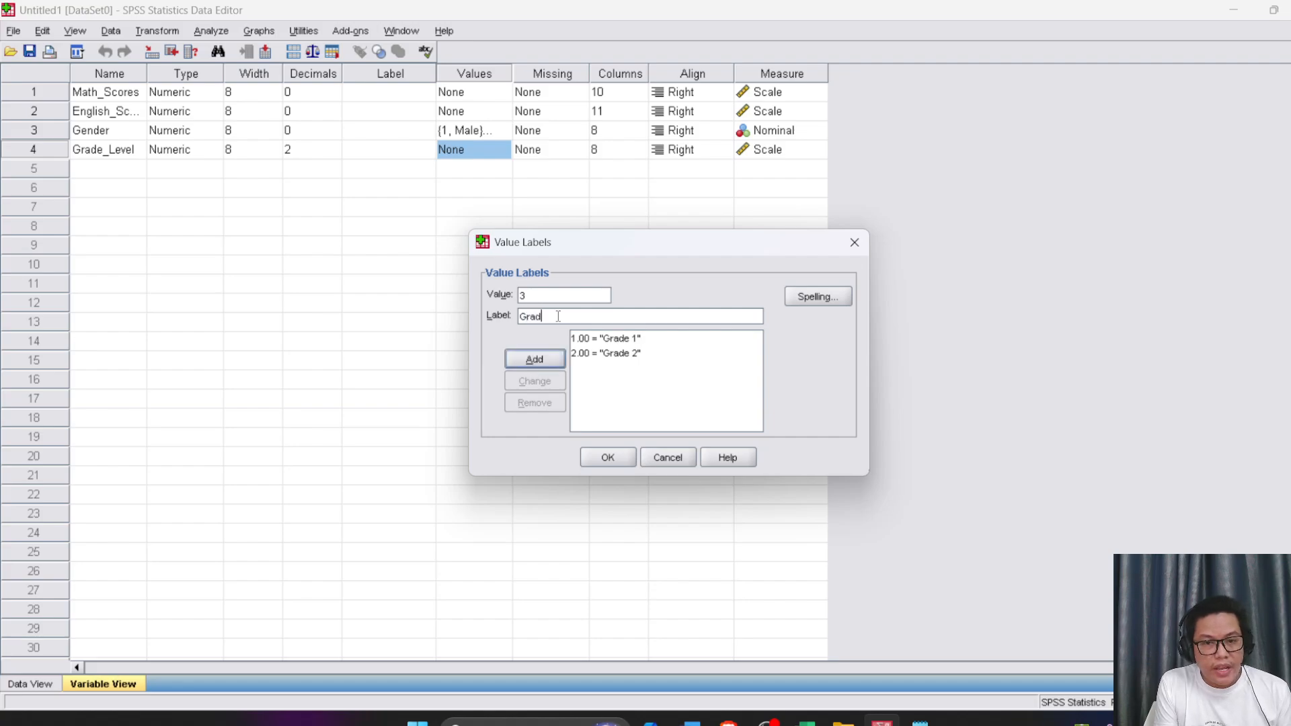
pyautogui.click(540, 350)
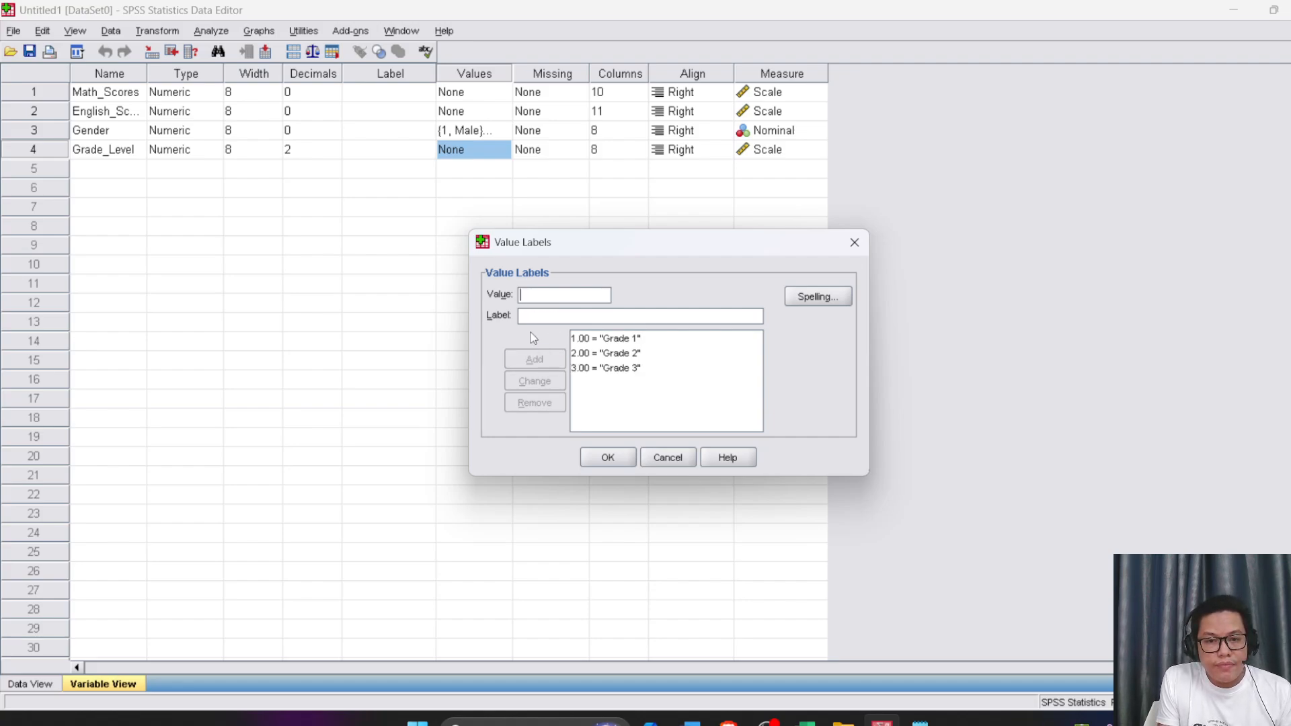
# Add the label "Grade 4" for value 4 of Grade_Level
pyautogui.write('4')
pyautogui.click(547, 311)
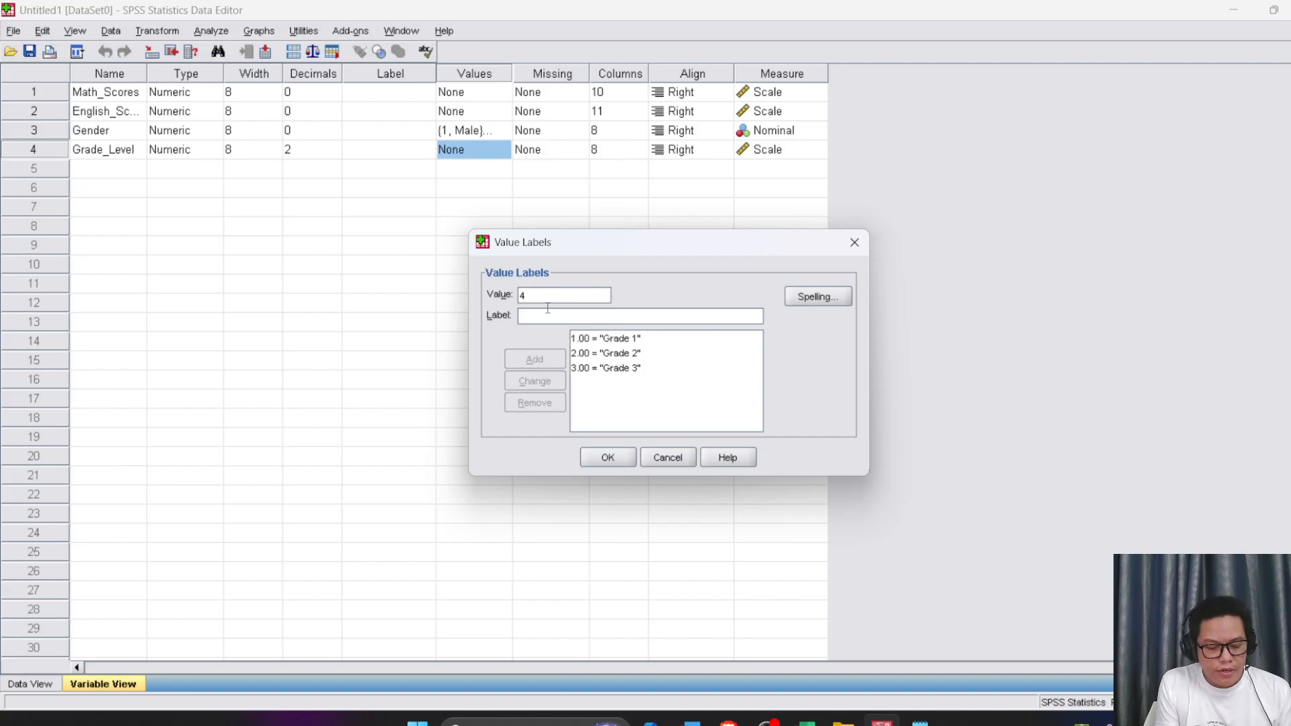
pyautogui.write('Grade 5')
pyautogui.press('BackSpace')
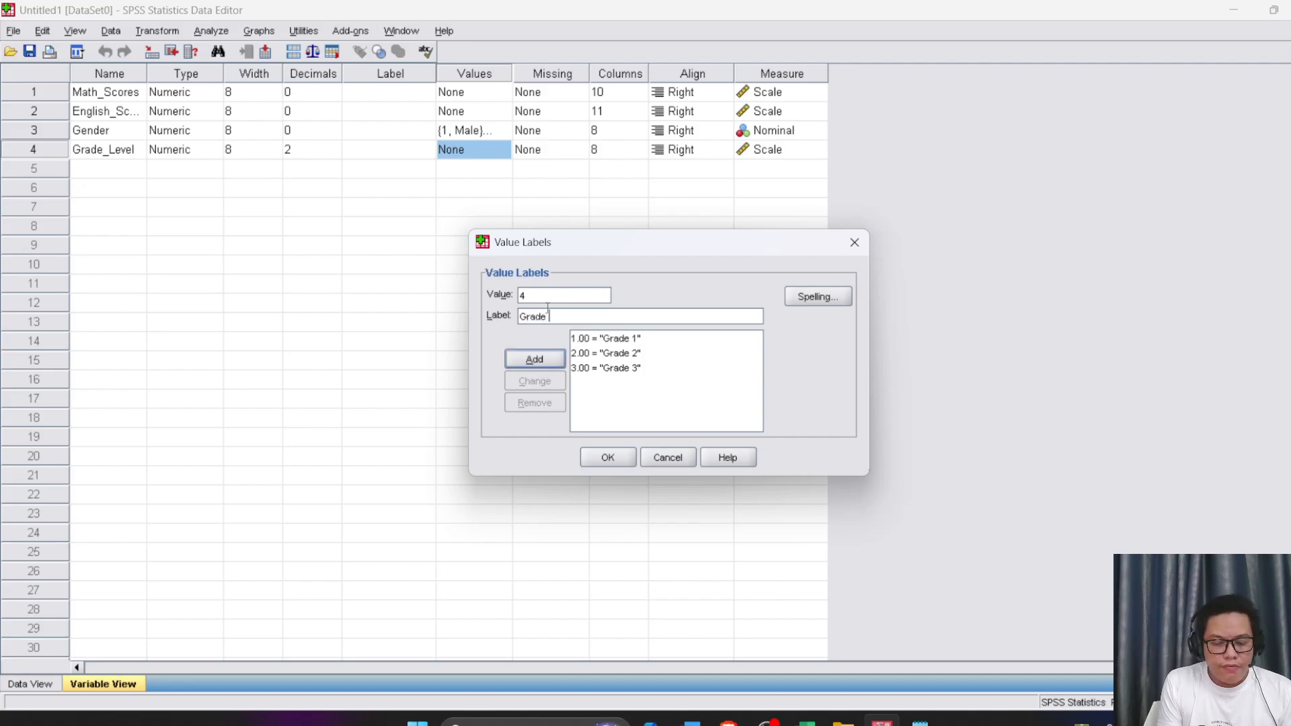
pyautogui.write('4')
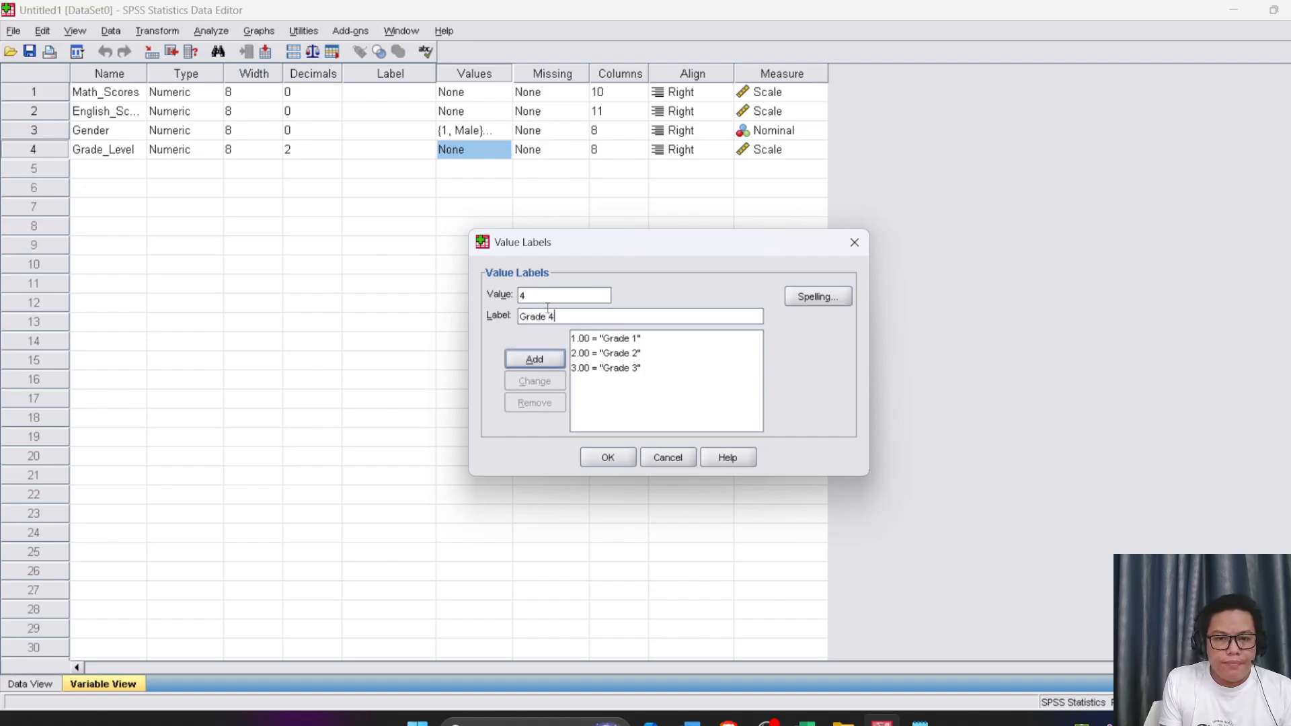
pyautogui.click(538, 350)
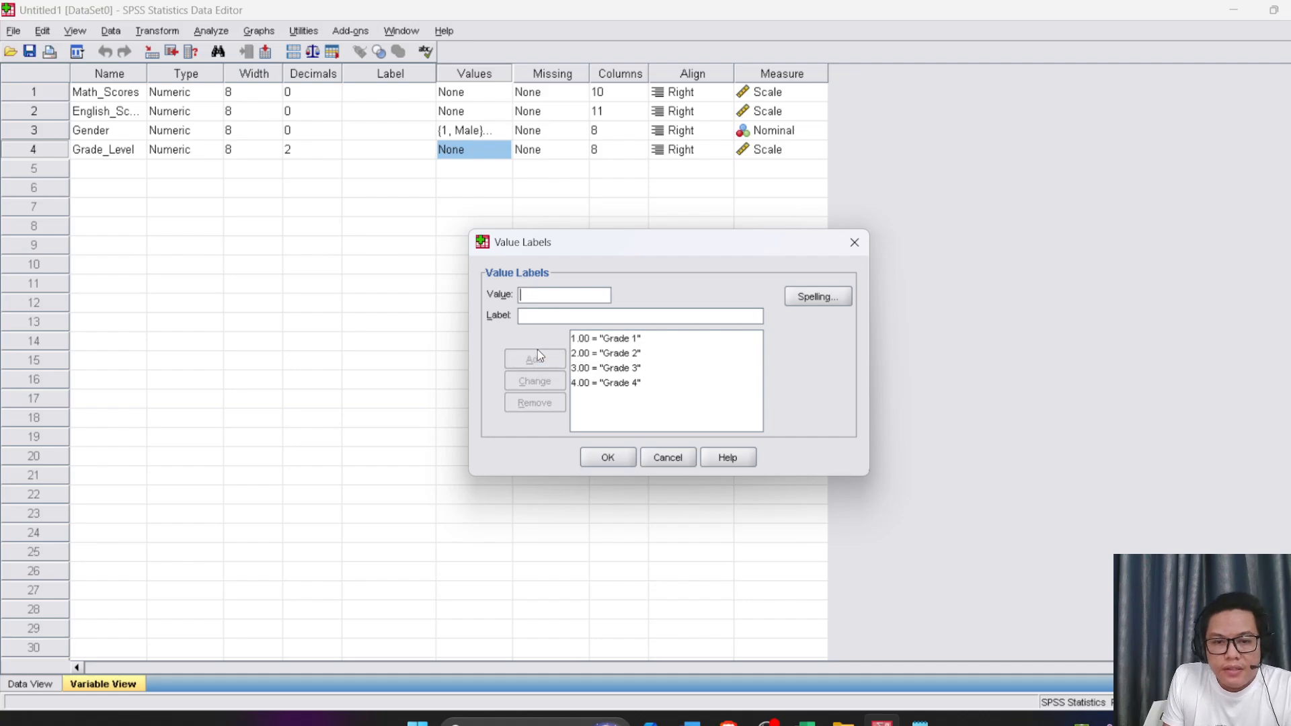
# Review the value labels Grade 1 to Grade 4 in the Grade_Level list one by one
pyautogui.click(582, 341)
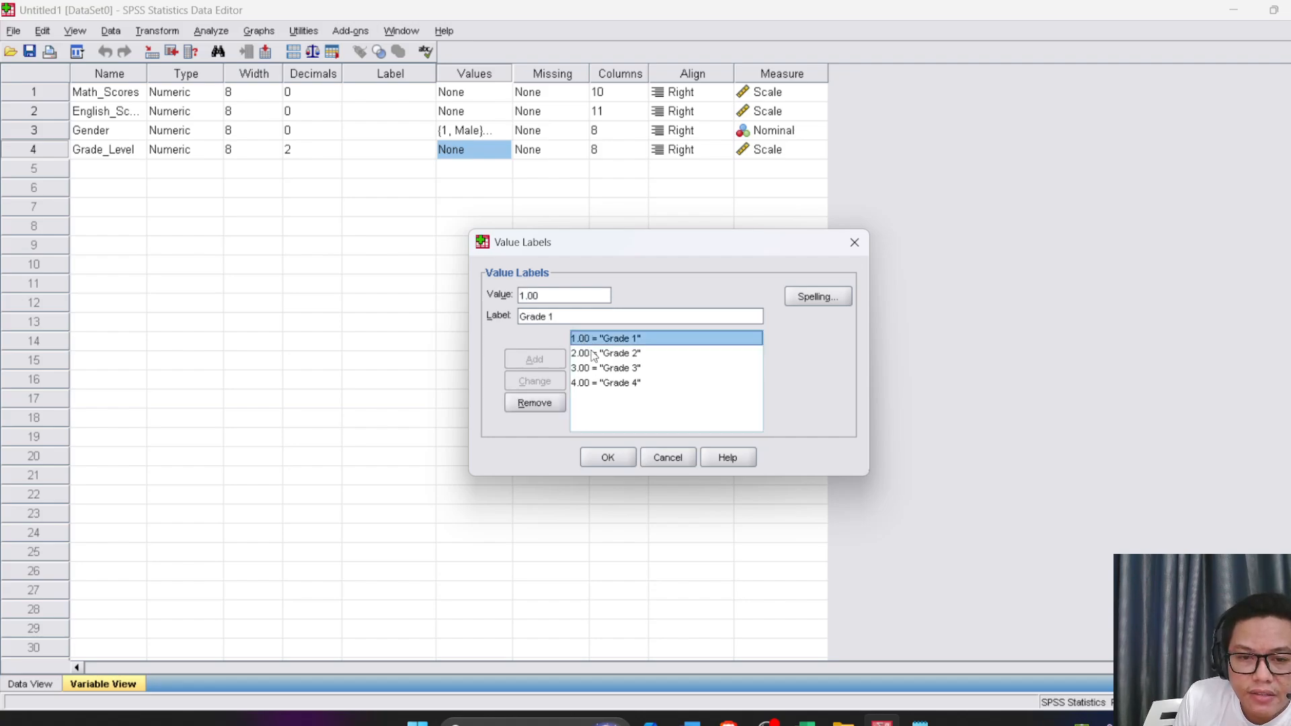
pyautogui.click(597, 355)
pyautogui.click(616, 368)
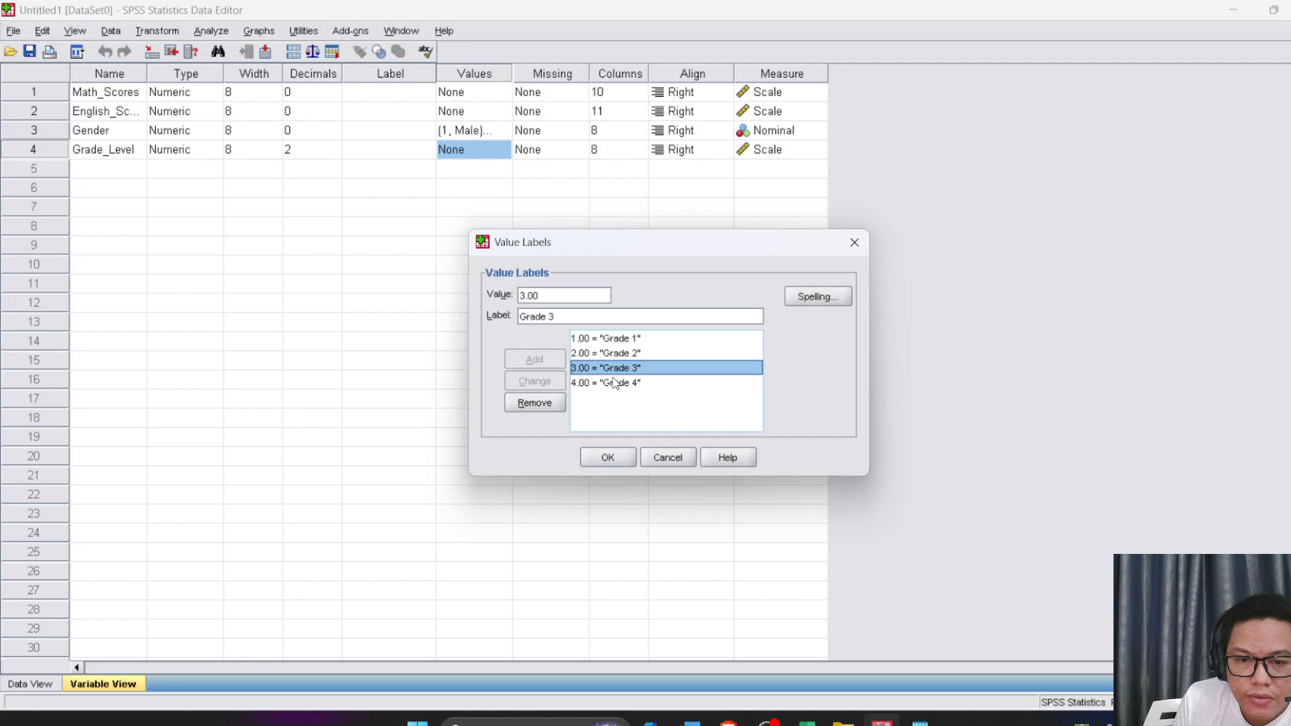
pyautogui.click(596, 382)
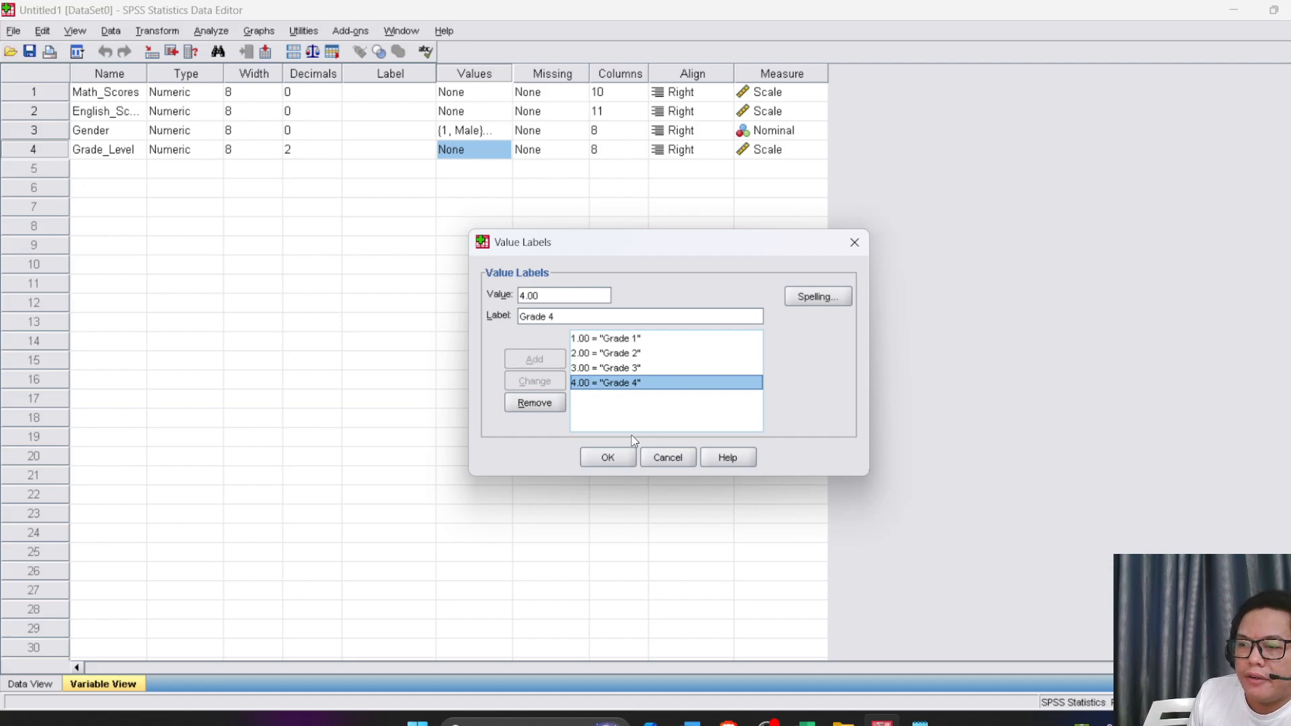
pyautogui.click(607, 340)
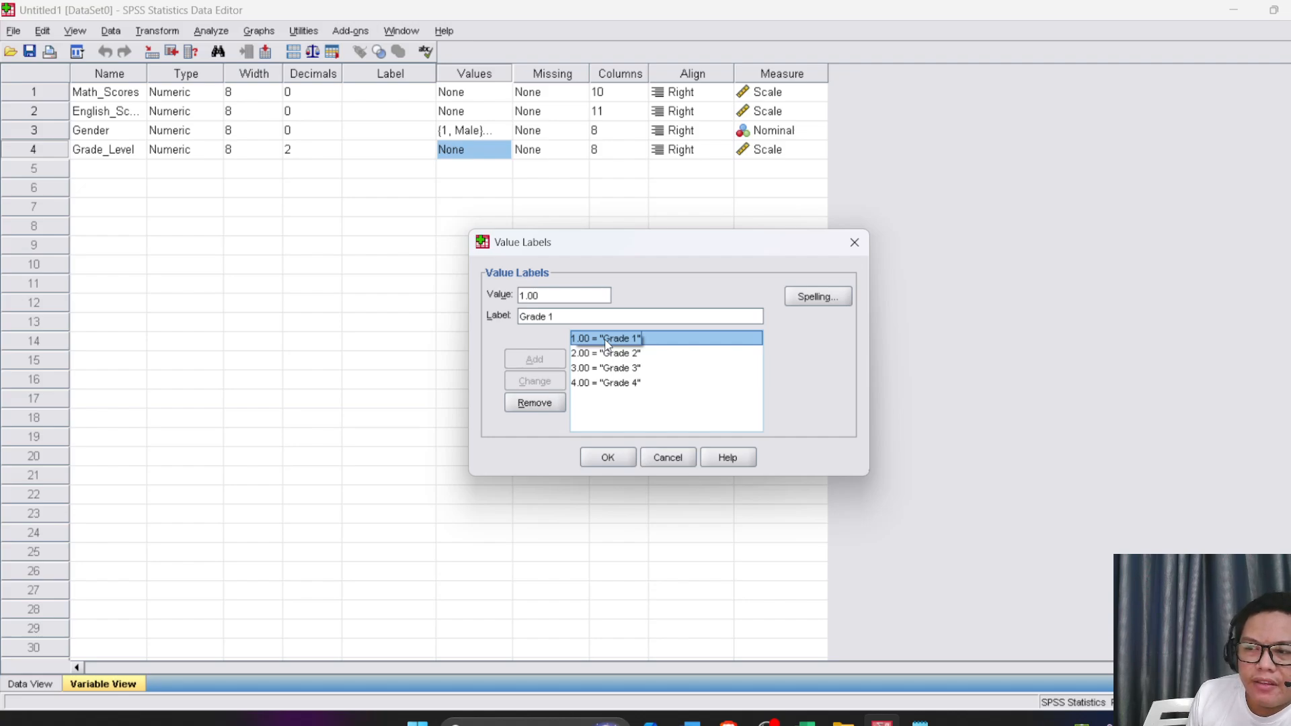
pyautogui.click(628, 354)
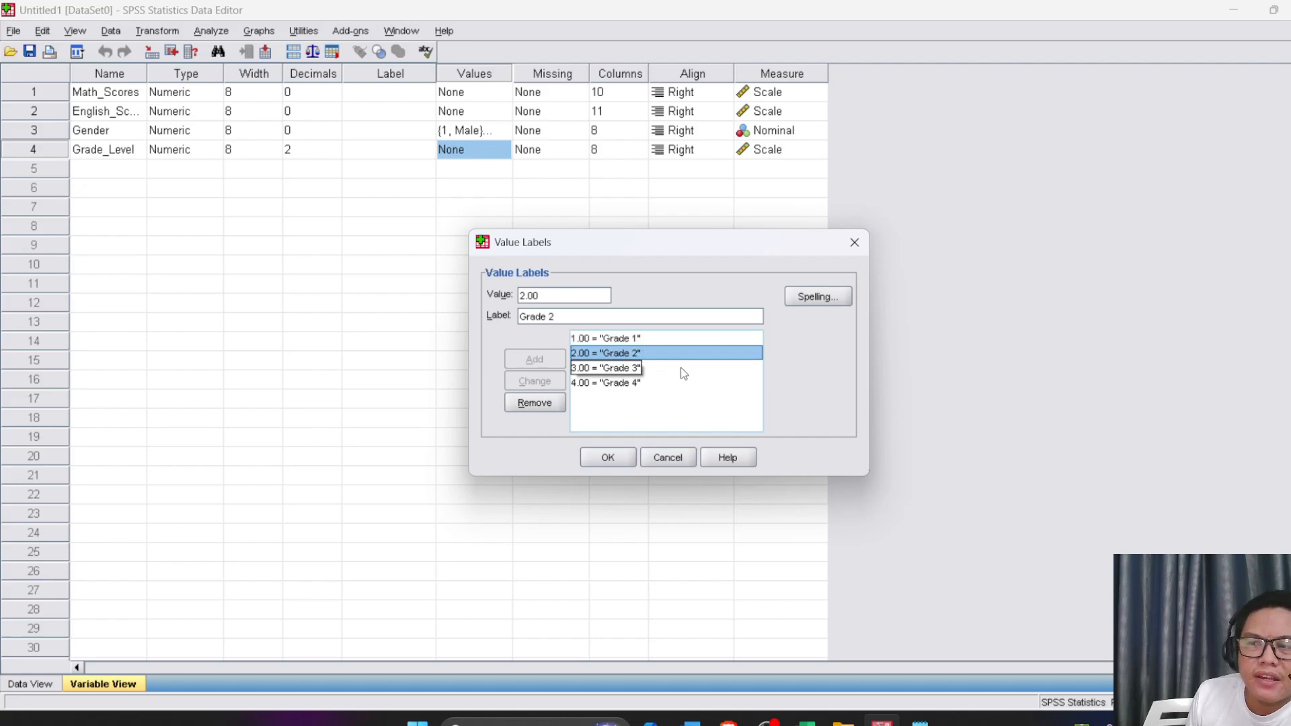
pyautogui.click(638, 369)
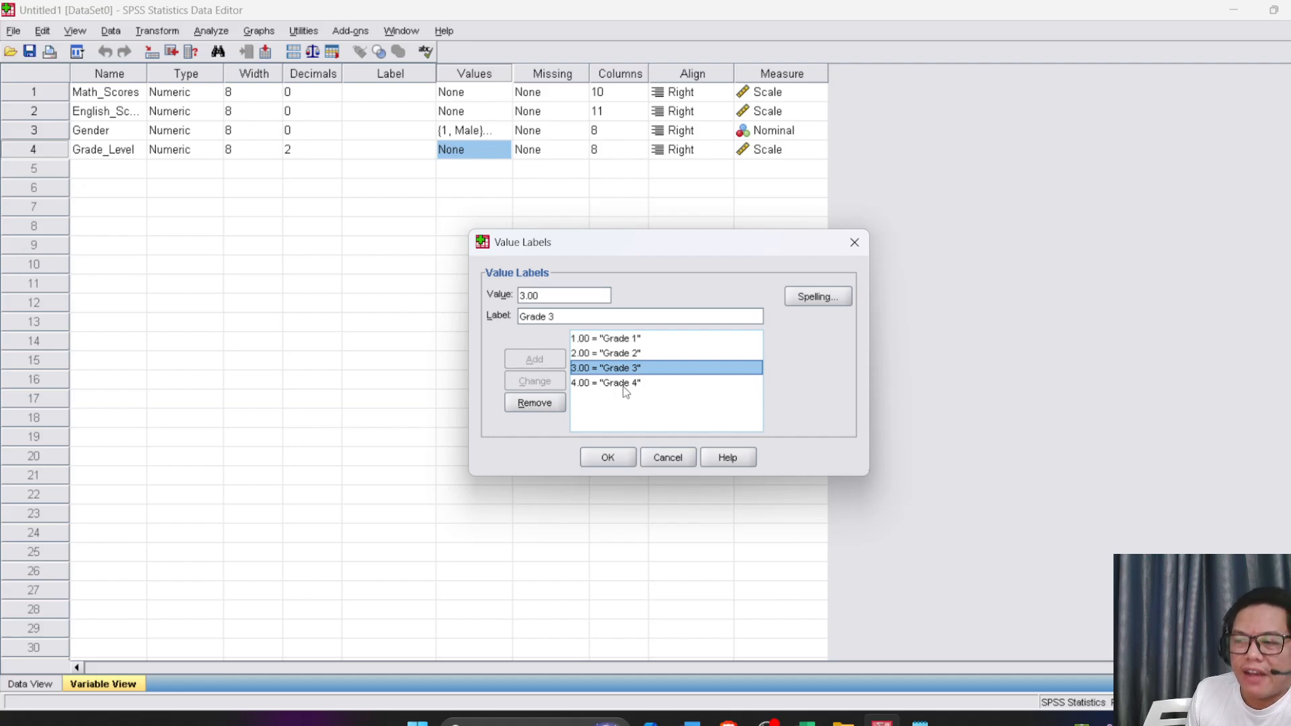
pyautogui.click(624, 386)
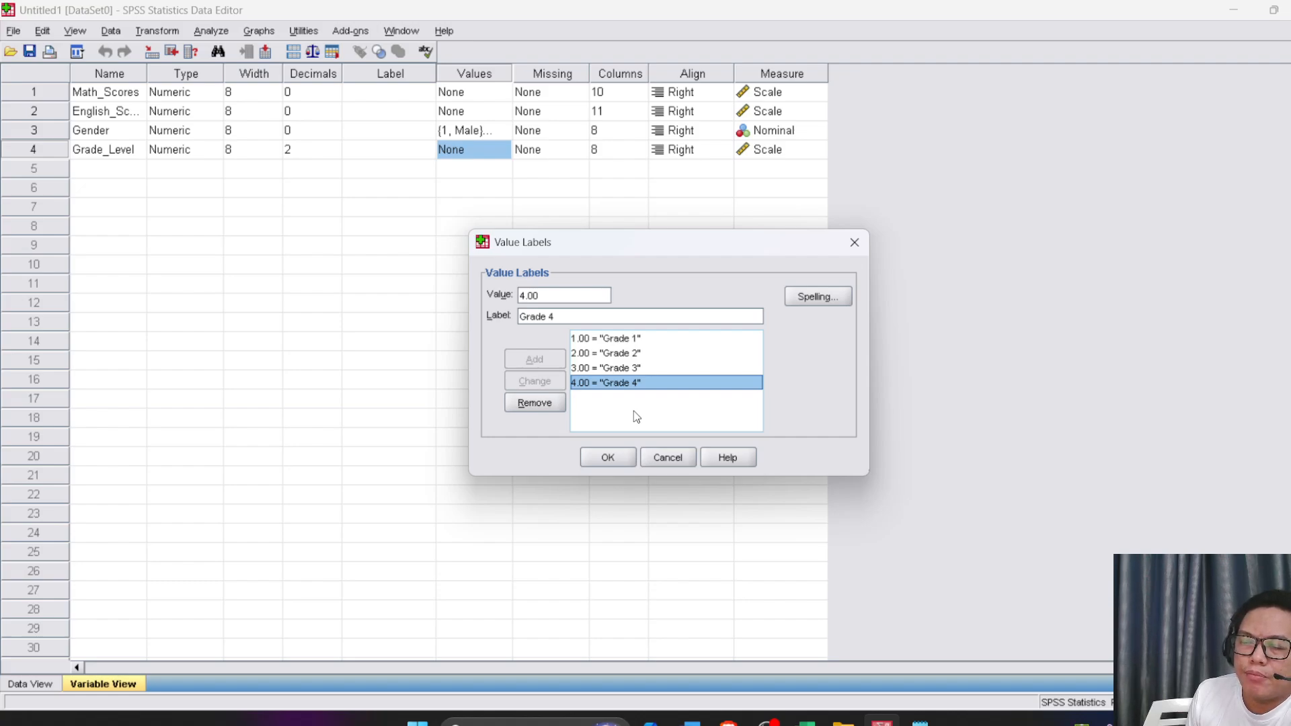
pyautogui.click(627, 340)
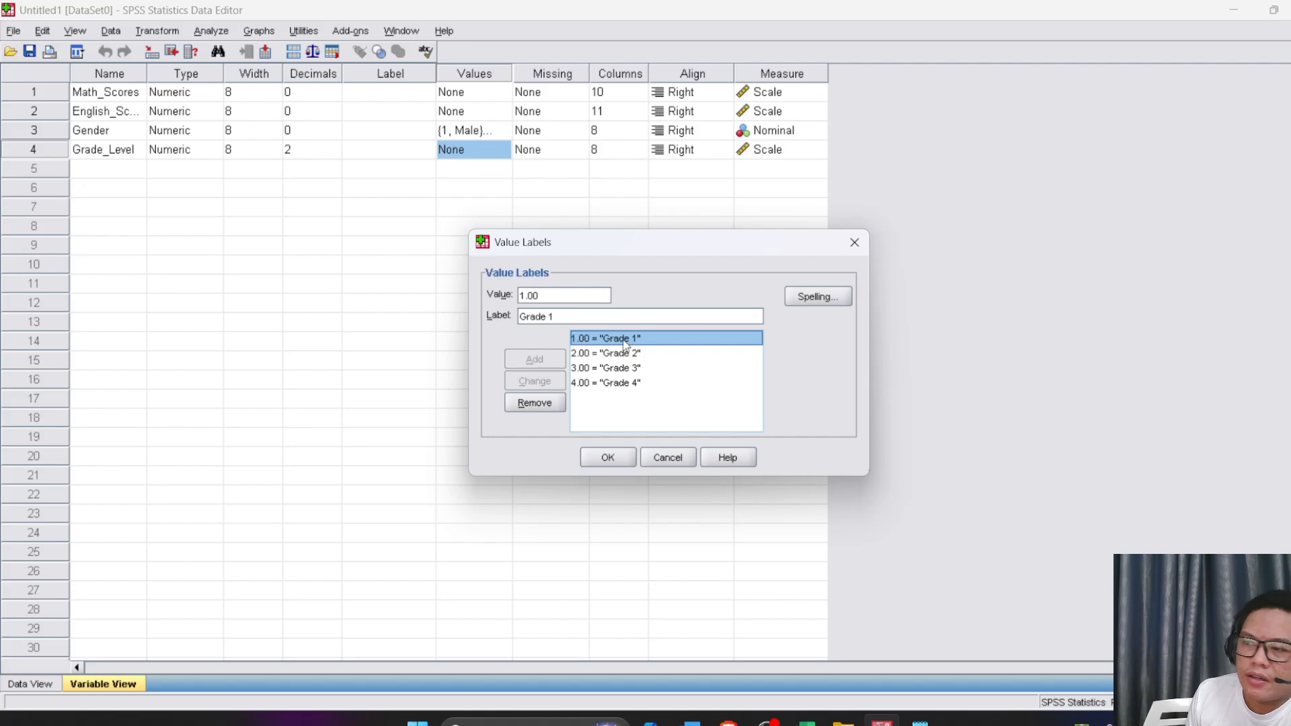
pyautogui.click(625, 345)
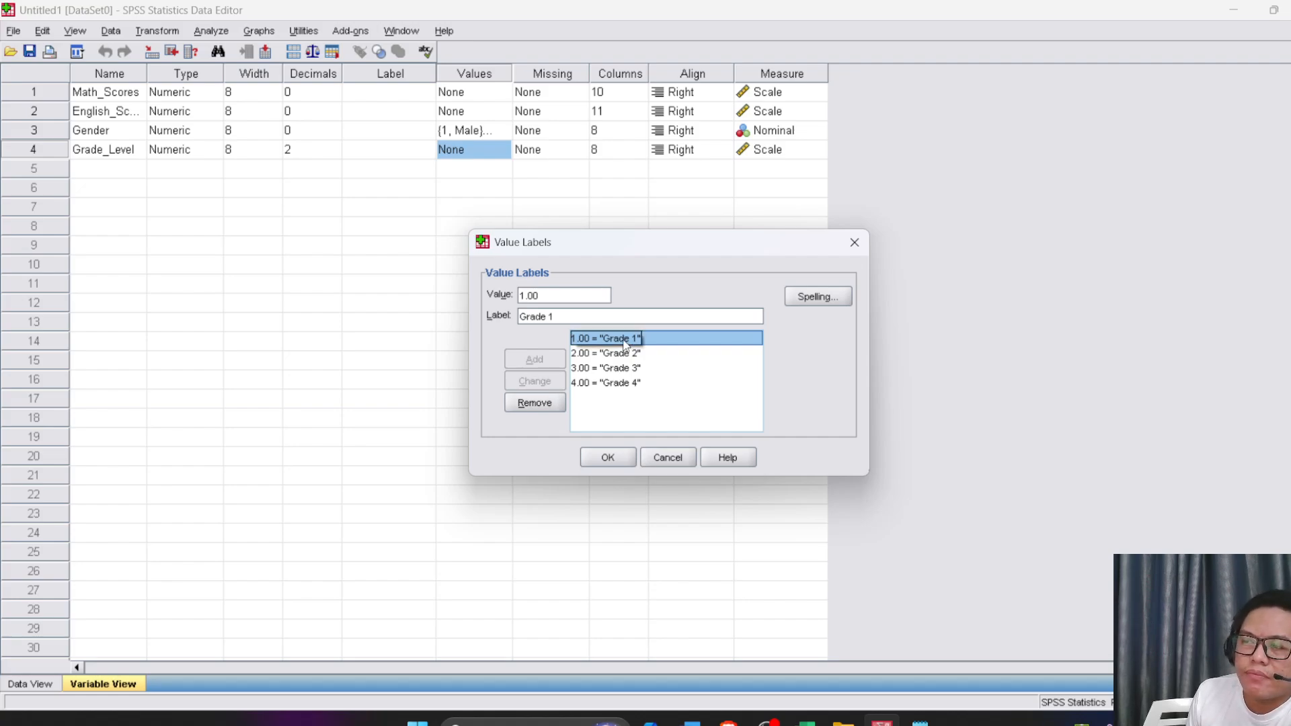
# Check the remaining grade labels and apply the Grade 1 to Grade 4 value labels to the Grade_Level variable
pyautogui.click(607, 353)
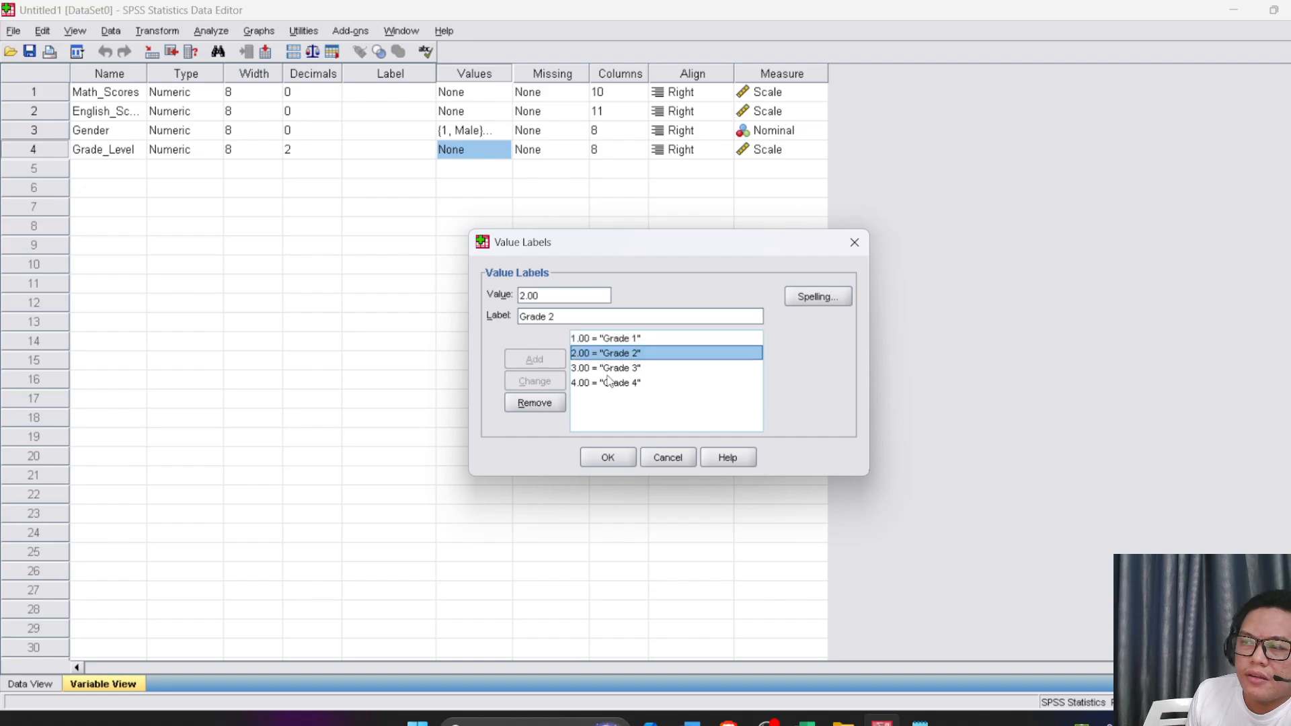
pyautogui.click(608, 382)
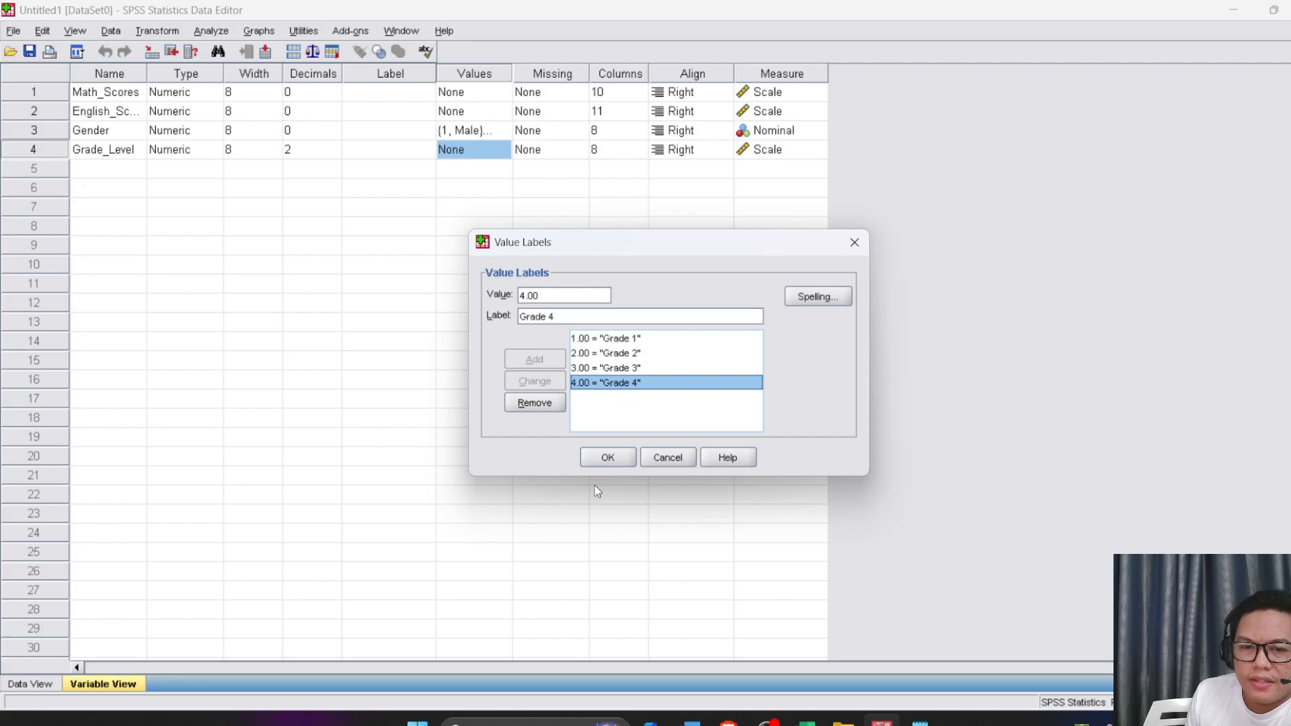
pyautogui.click(600, 458)
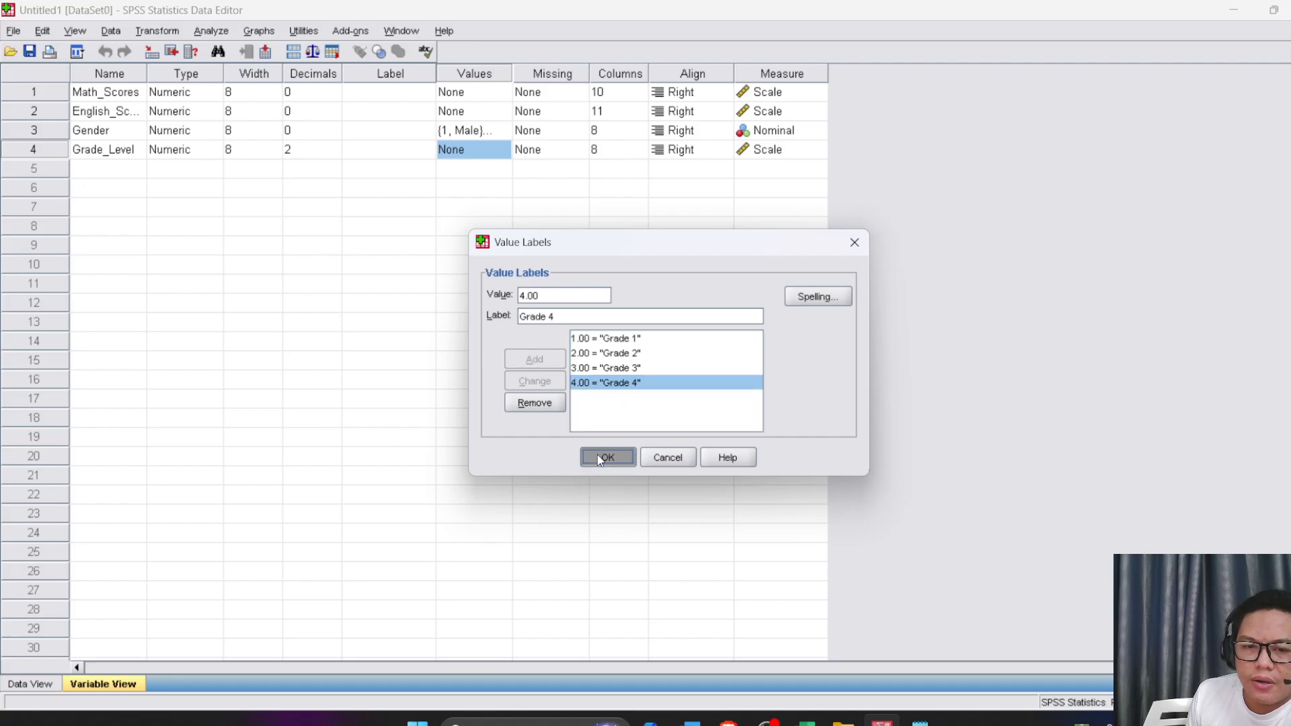
pyautogui.click(462, 304)
pyautogui.click(493, 156)
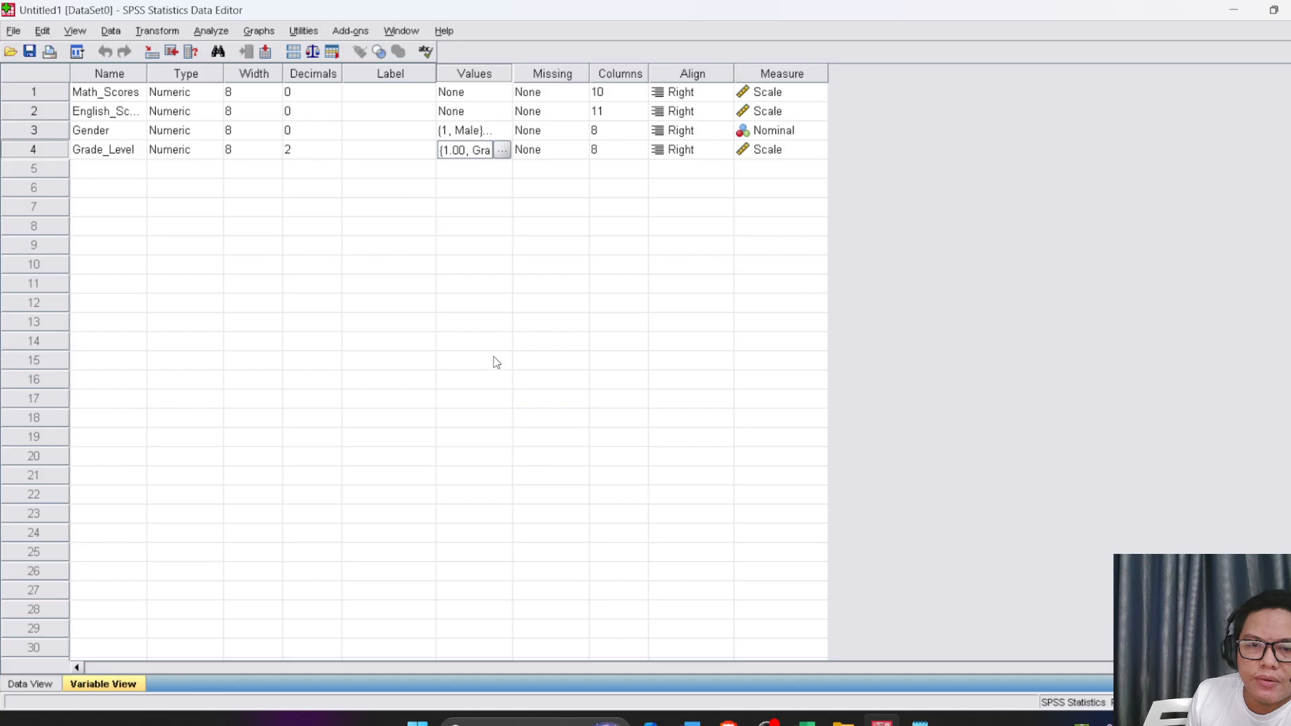
# Paste the copied Year Level values from the Excel sheet into the Grade_Level column of the data, starting at row 1
pyautogui.click(29, 684)
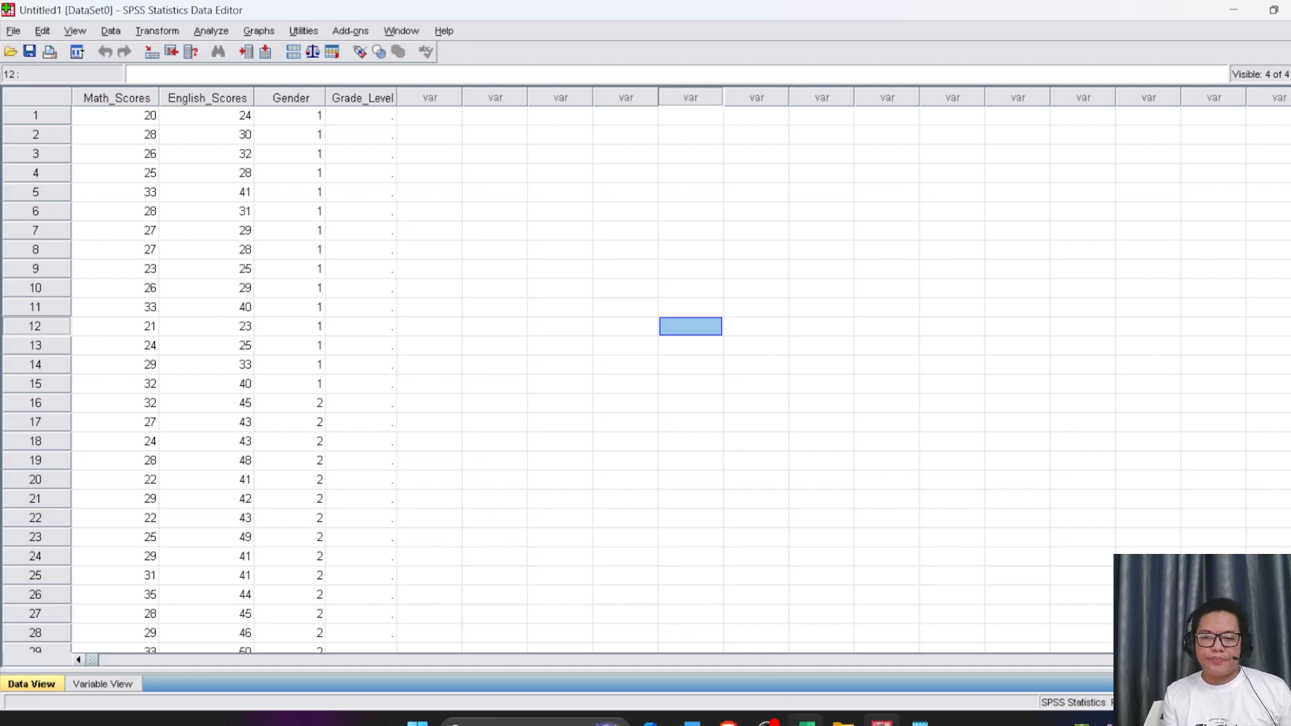
pyautogui.click(807, 723)
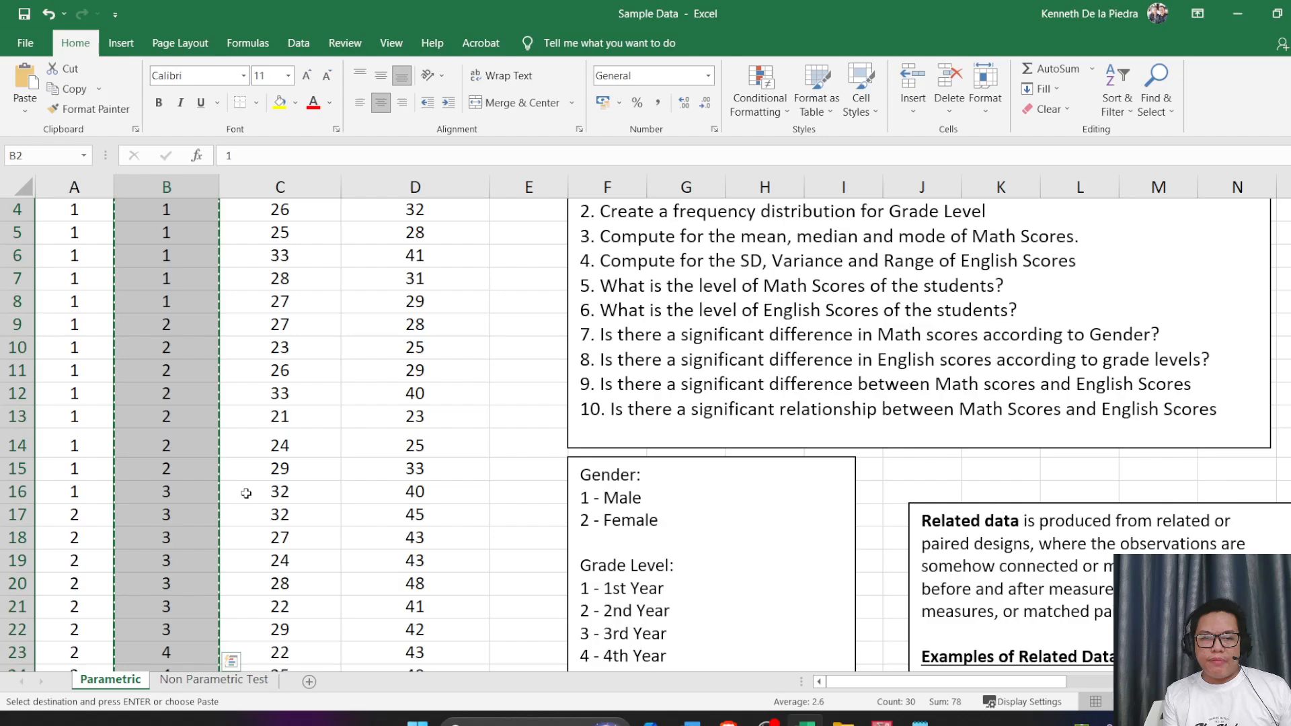
pyautogui.hotkey('alt', 'Tab')
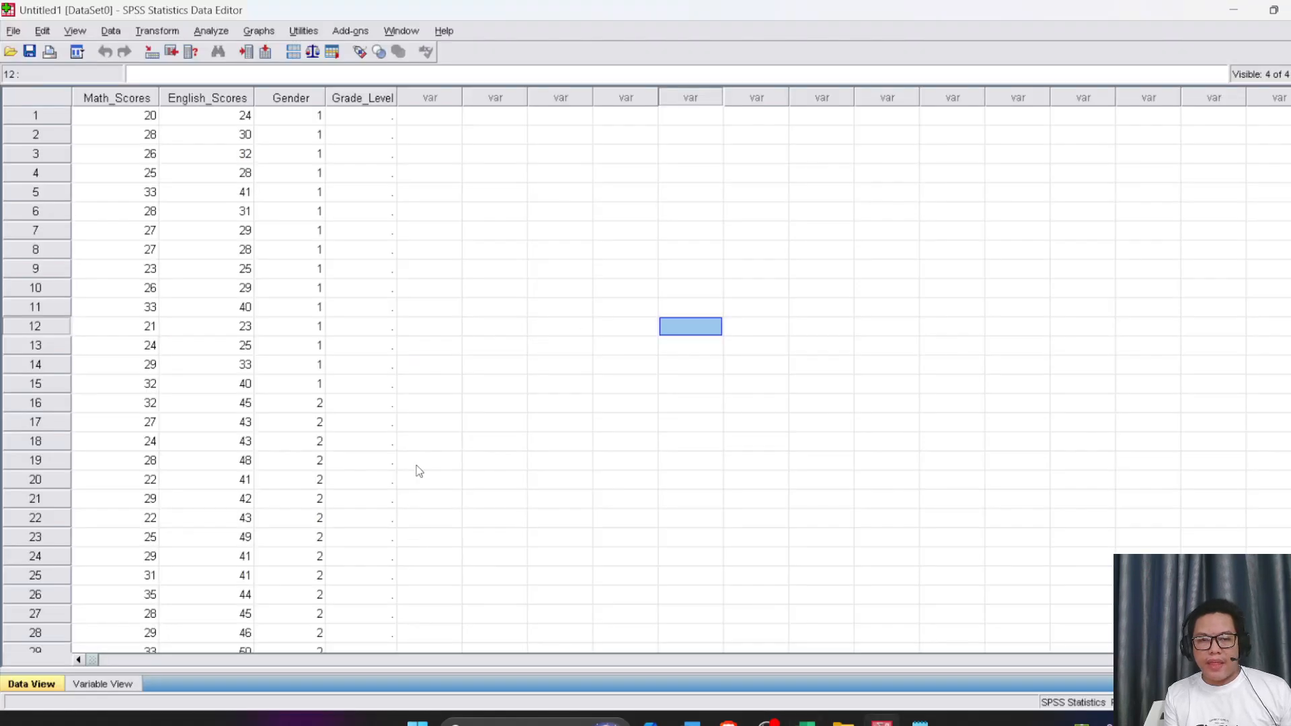
pyautogui.click(413, 274)
pyautogui.click(364, 117)
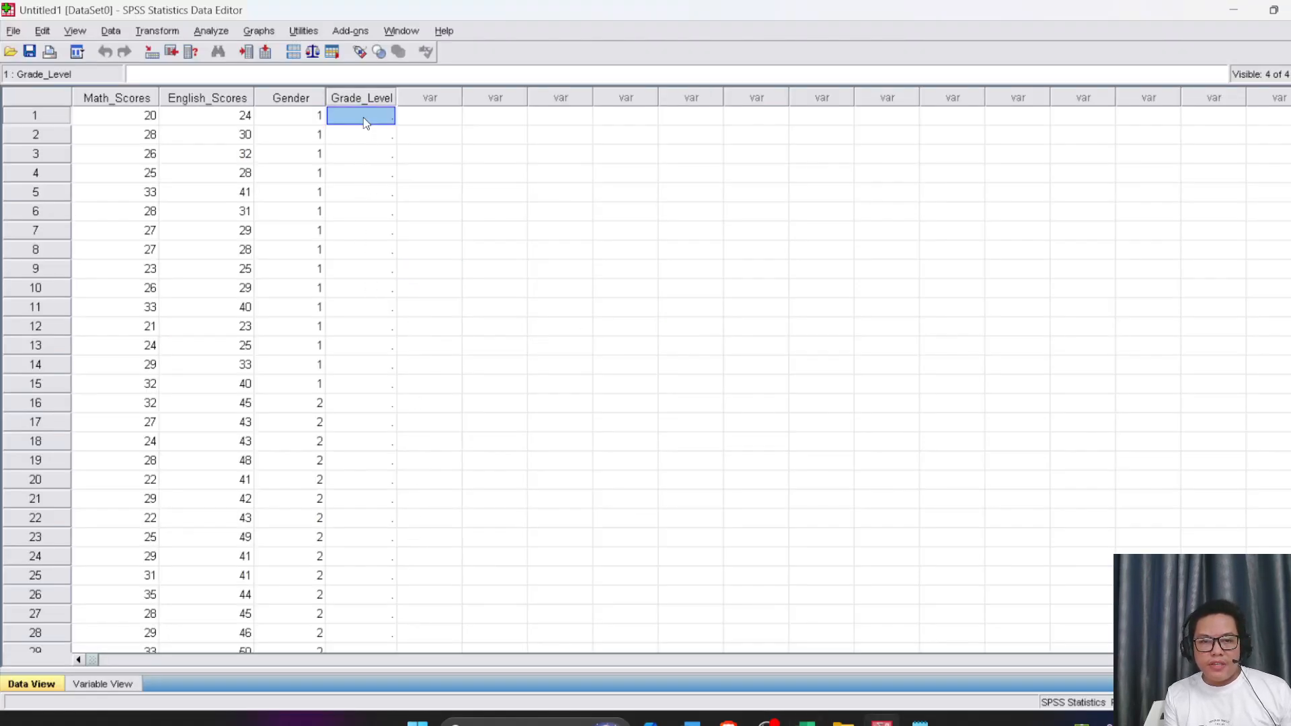
pyautogui.hotkey('ctrl', 'v')
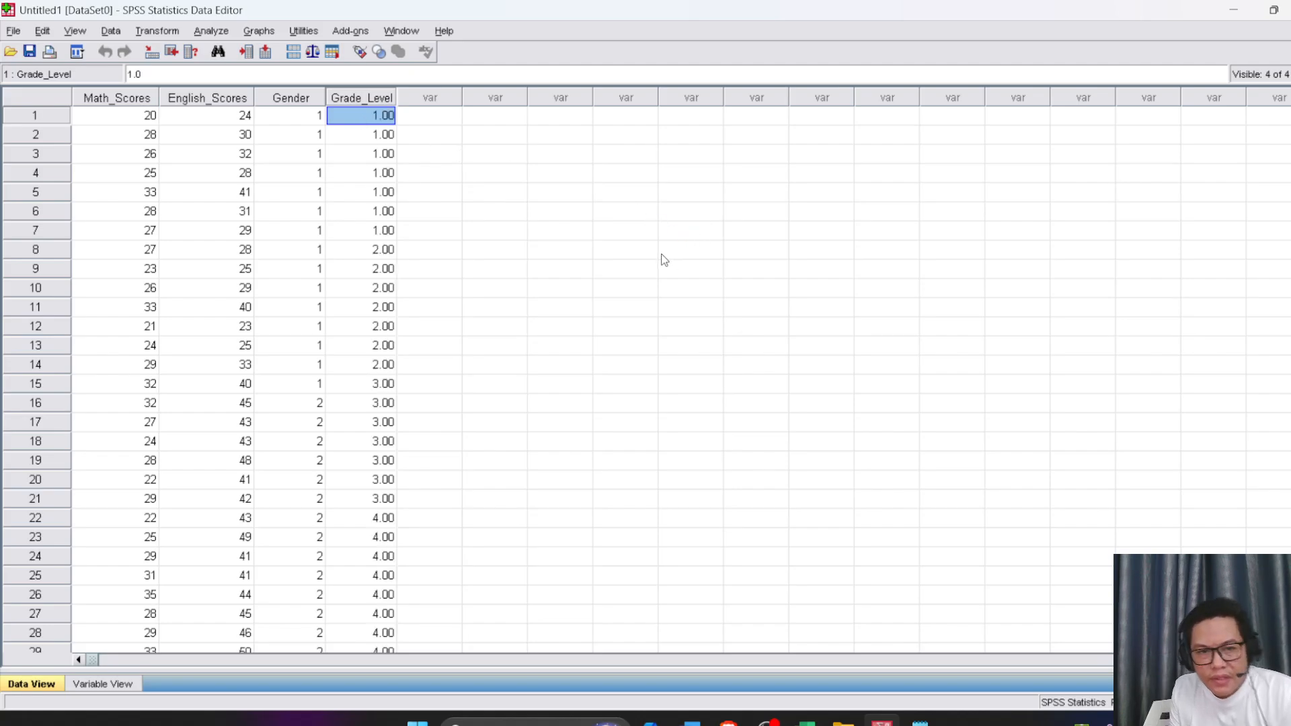
# Check the pasted Grade_Level values and display value labels instead of numeric codes in the data
pyautogui.click(479, 363)
pyautogui.scroll(-3, 479, 395)
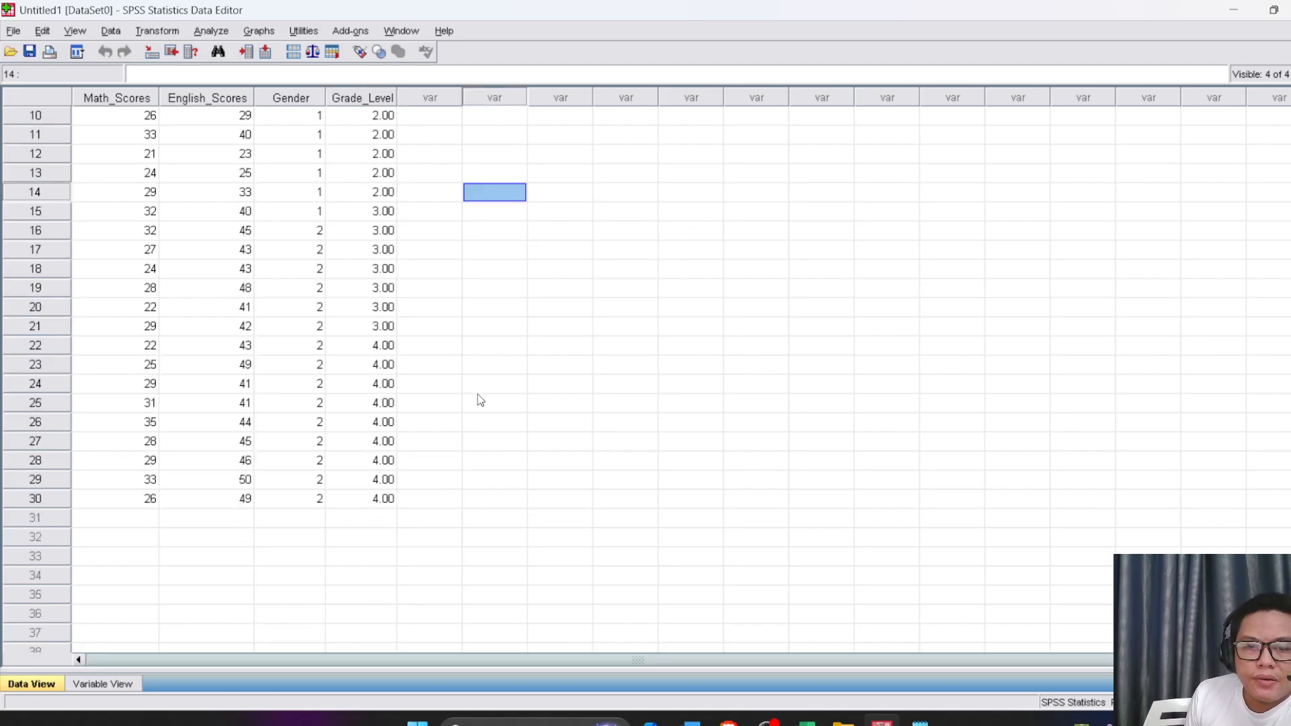
pyautogui.scroll(3, 478, 397)
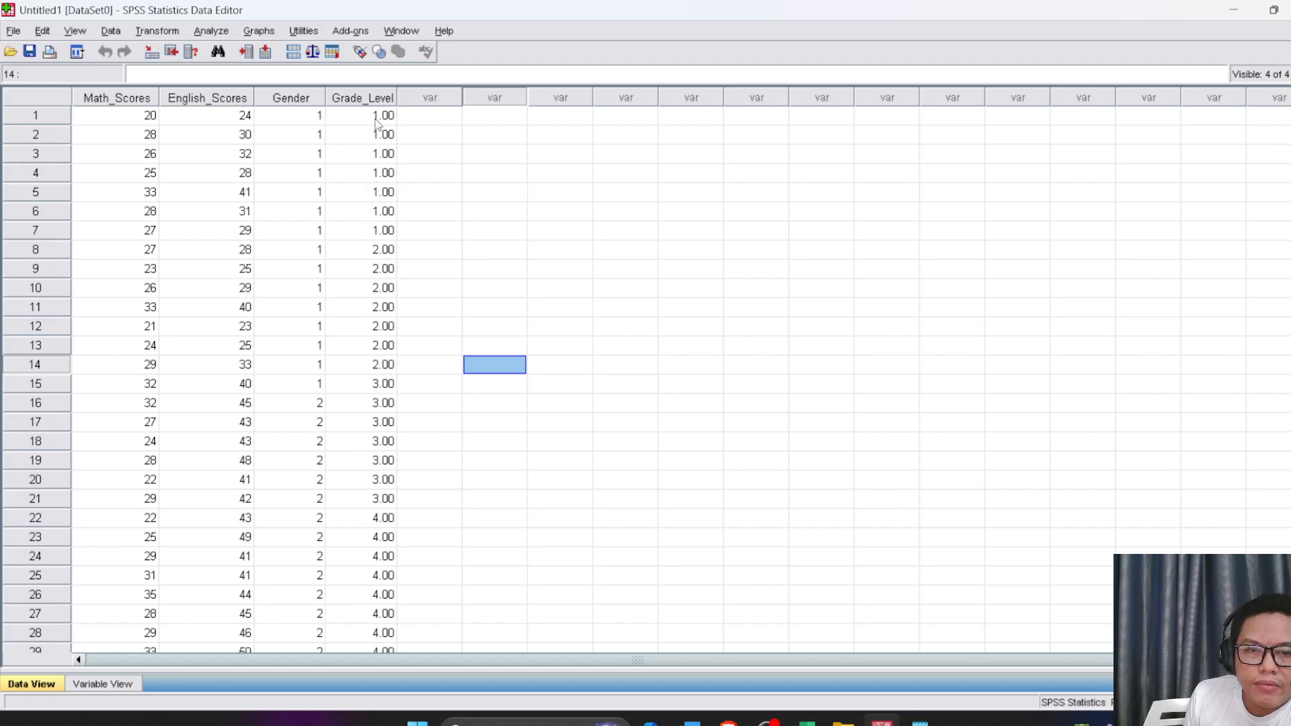
pyautogui.scroll(-5, 397, 451)
pyautogui.scroll(5, 396, 451)
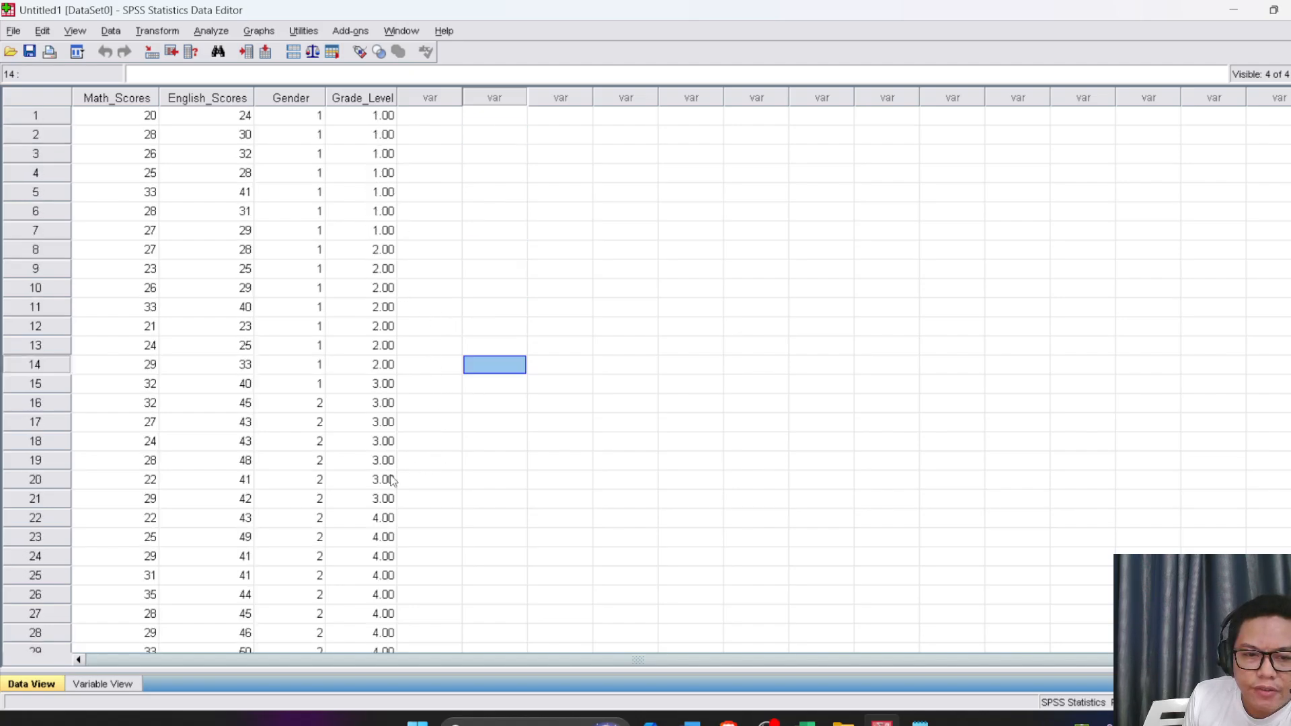
pyautogui.click(360, 52)
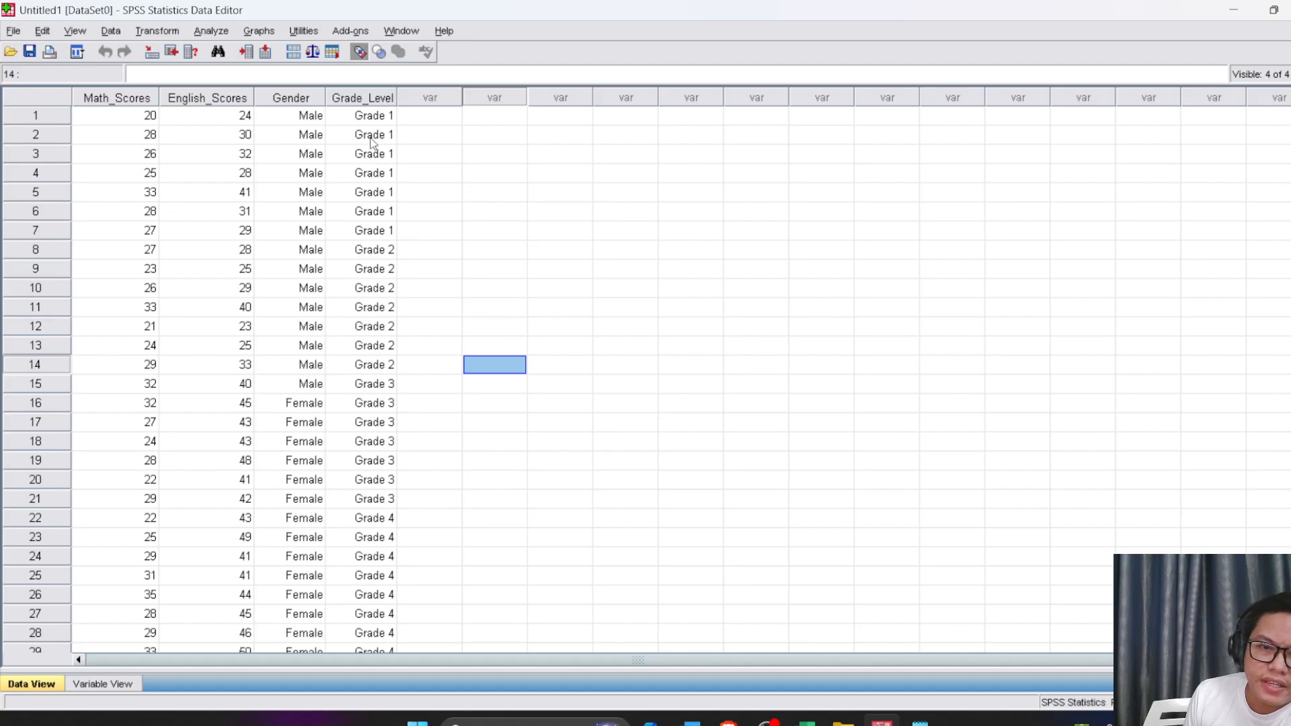
pyautogui.scroll(-6, 377, 185)
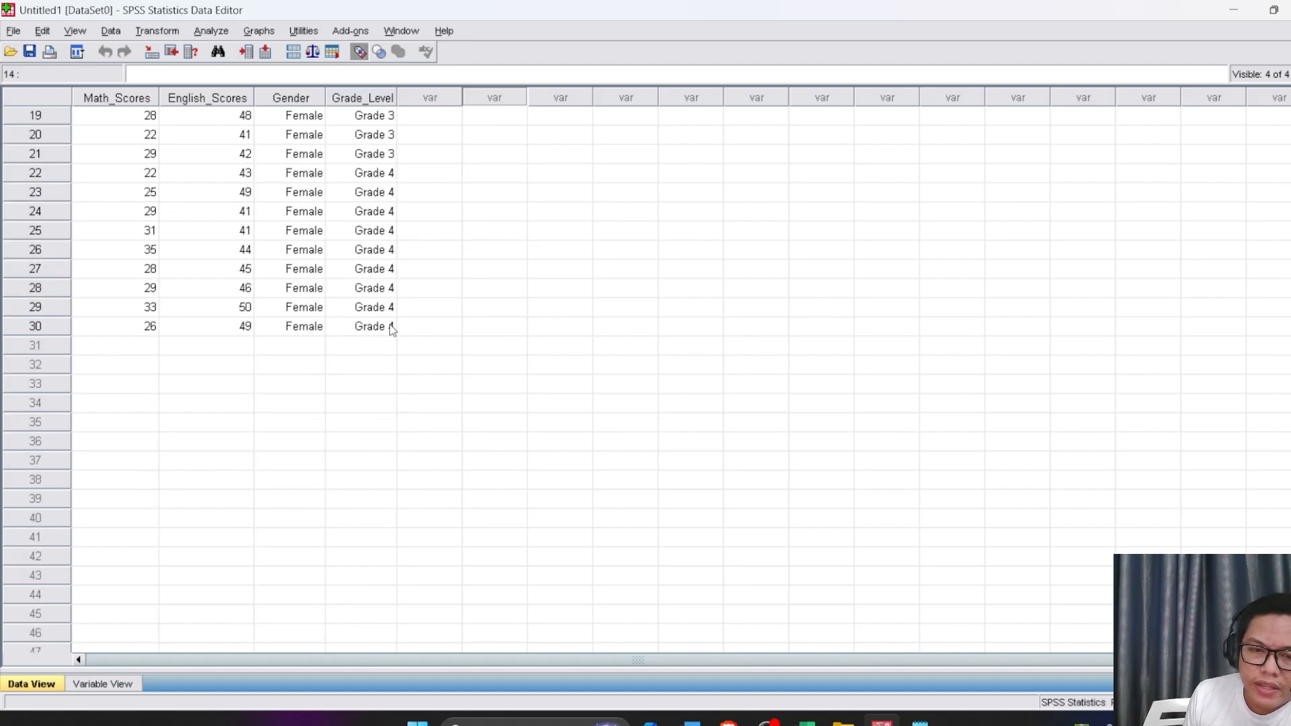
# Enter test values 1 and 5 in the Grade_Level column at rows 31 and 32
pyautogui.click(515, 354)
pyautogui.click(375, 358)
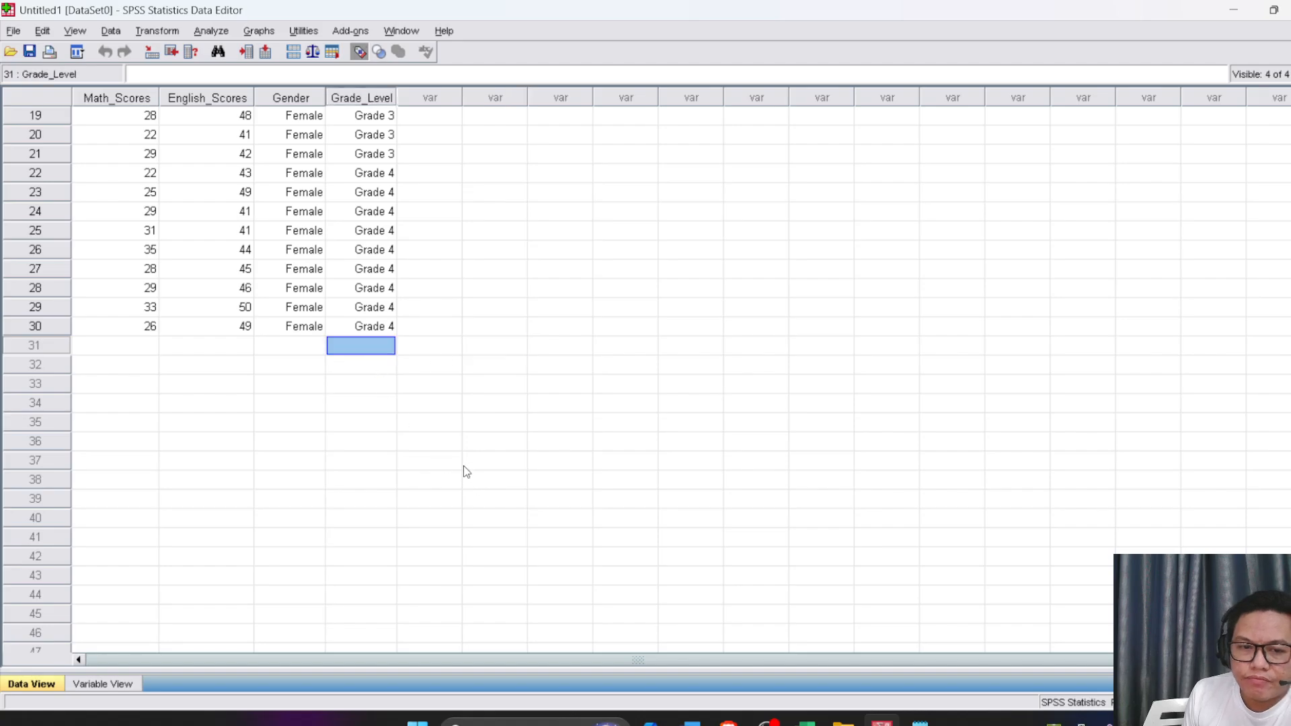
pyautogui.write('1')
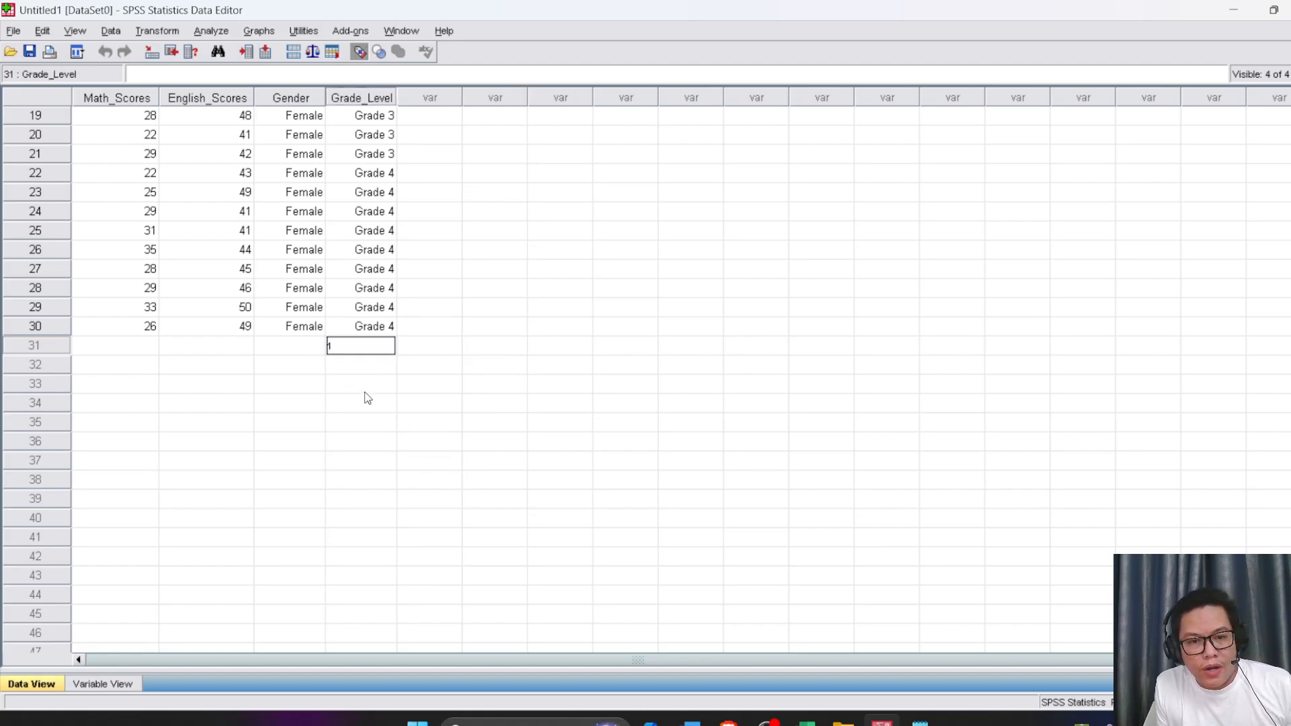
pyautogui.press('Return')
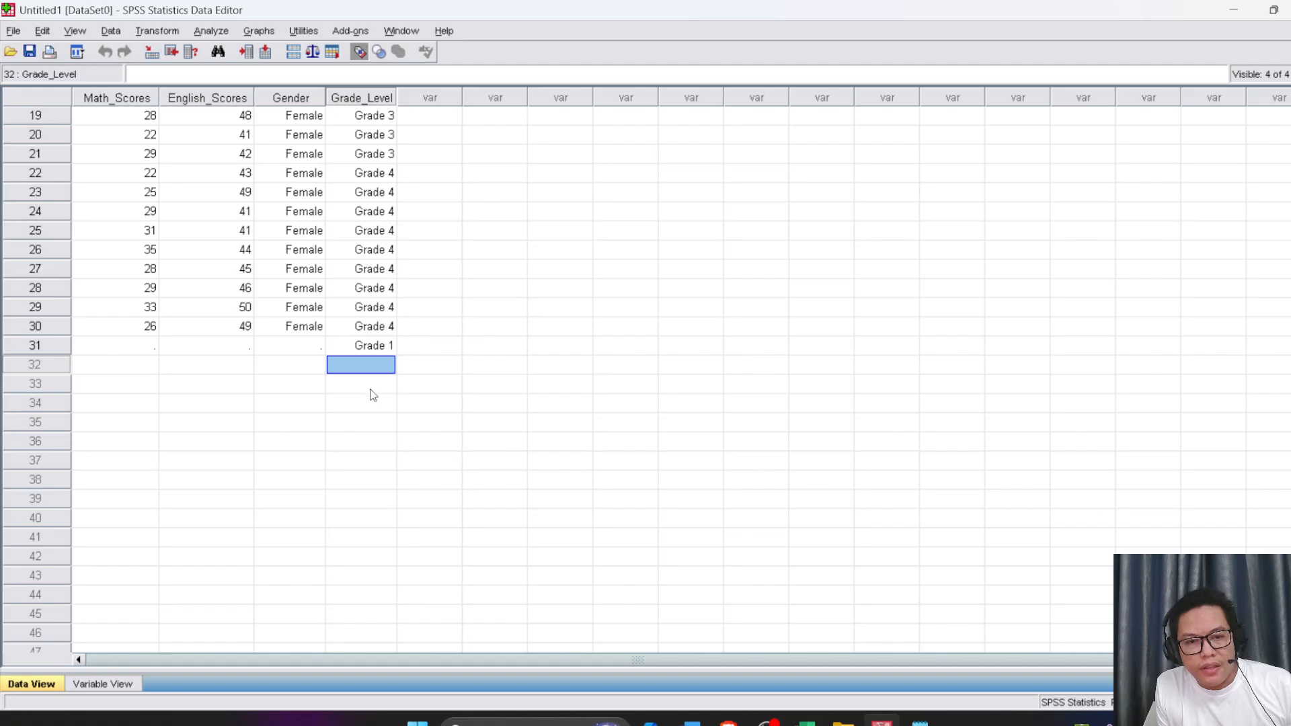
pyautogui.write('5')
pyautogui.click(457, 402)
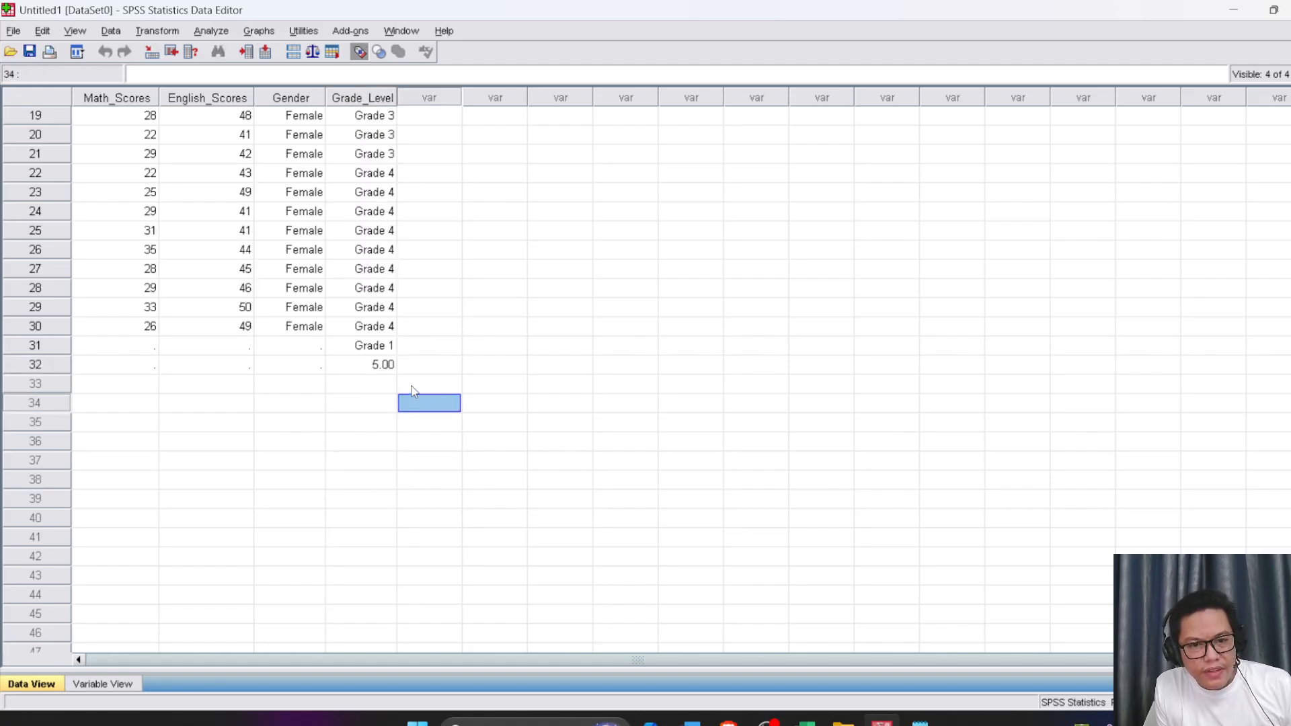
# Clear the two test rows 31 and 32 from the data
pyautogui.moveTo(35, 343); pyautogui.dragTo(41, 364)
pyautogui.rightClick(366, 355)
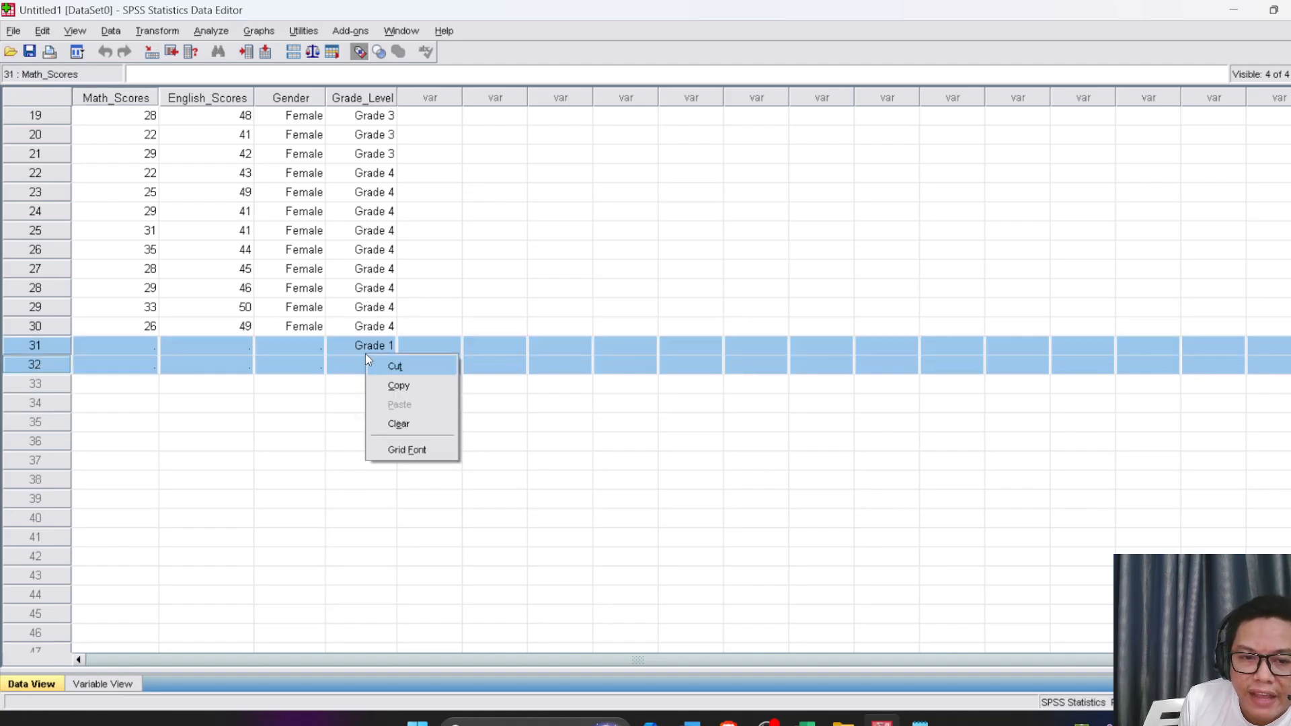
pyautogui.click(400, 424)
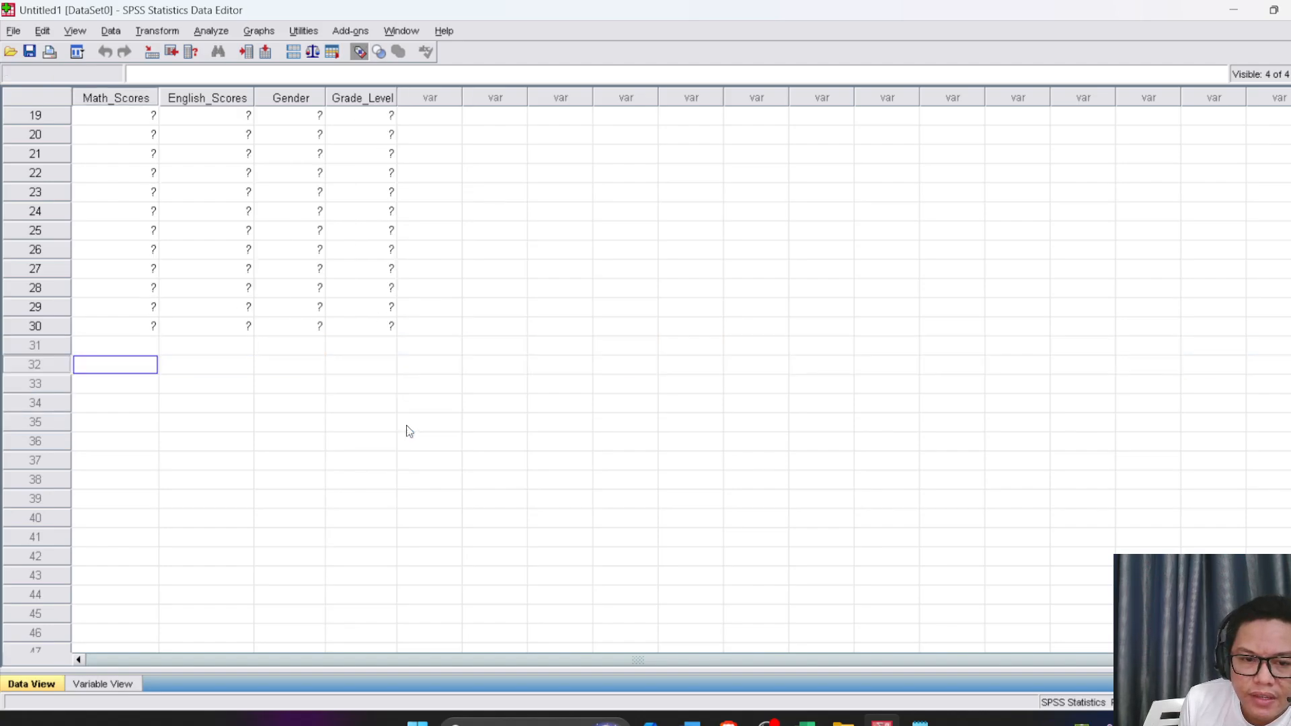
pyautogui.click(523, 349)
pyautogui.scroll(6, 522, 349)
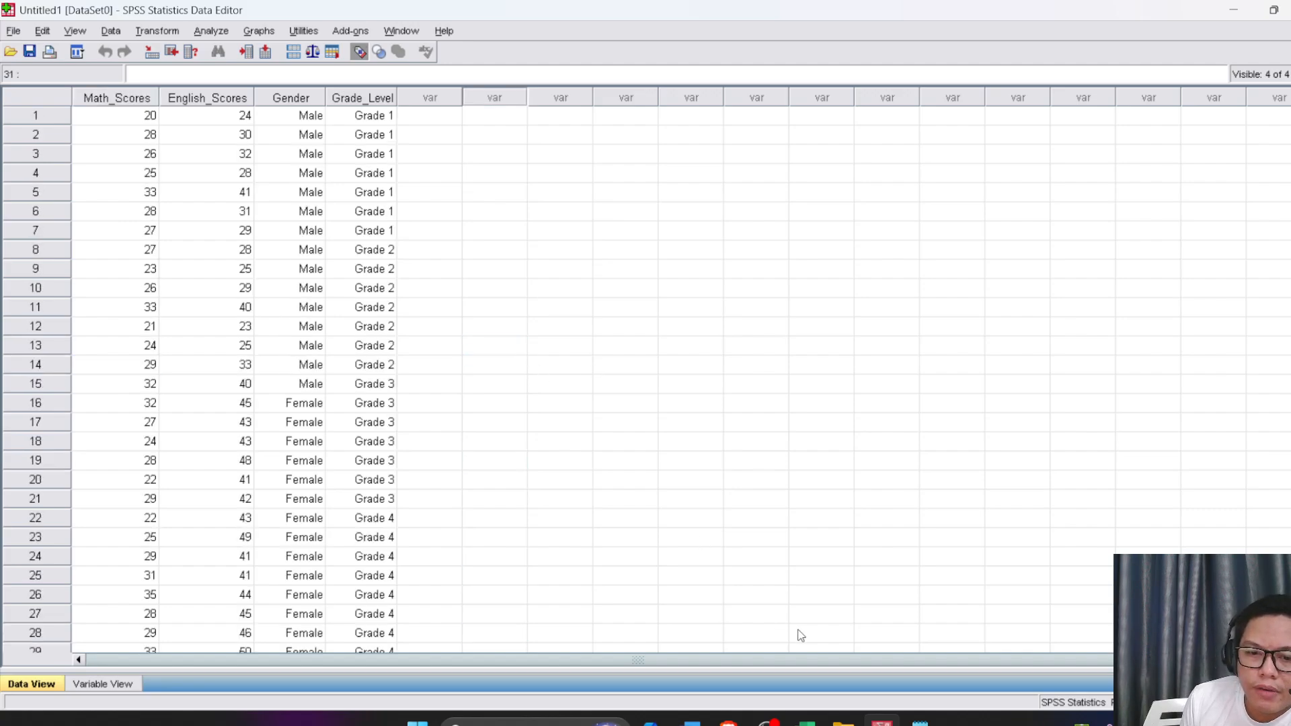
# Switch to the Excel workbook and highlight question 8 about English scores according to grade levels
pyautogui.click(807, 721)
pyautogui.scroll(1, 740, 538)
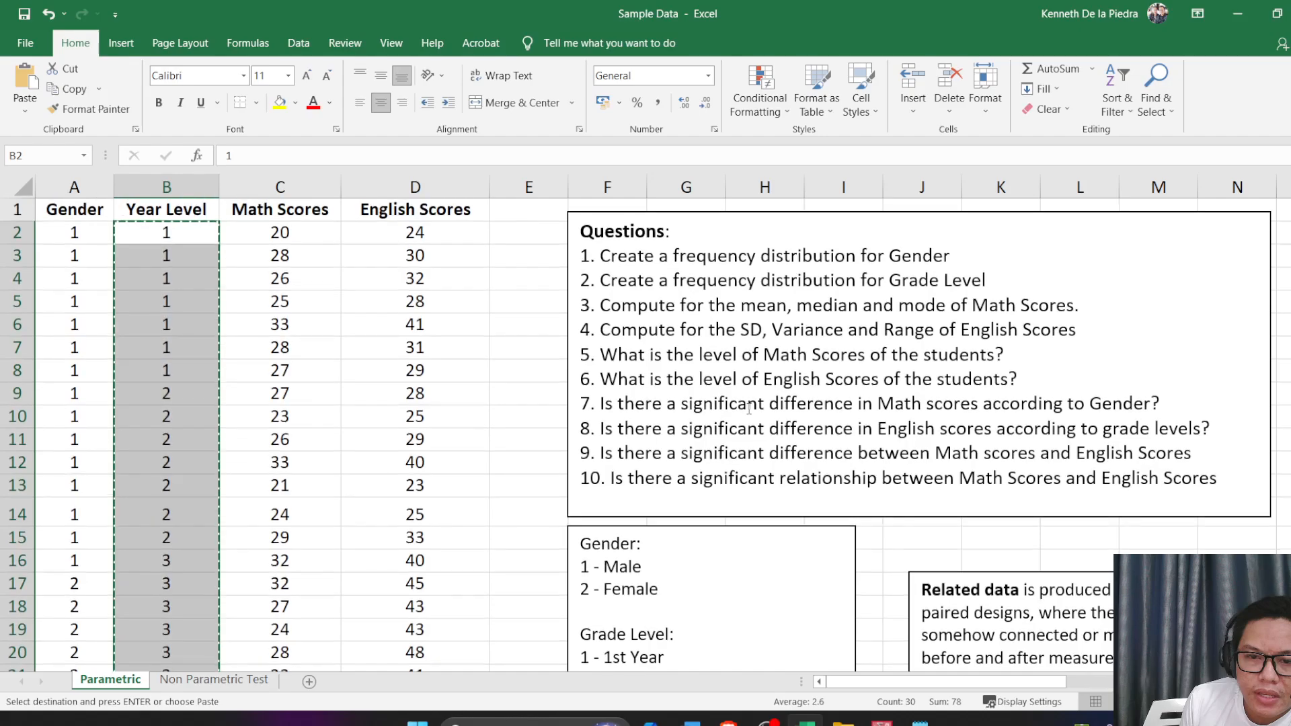
pyautogui.click(694, 378)
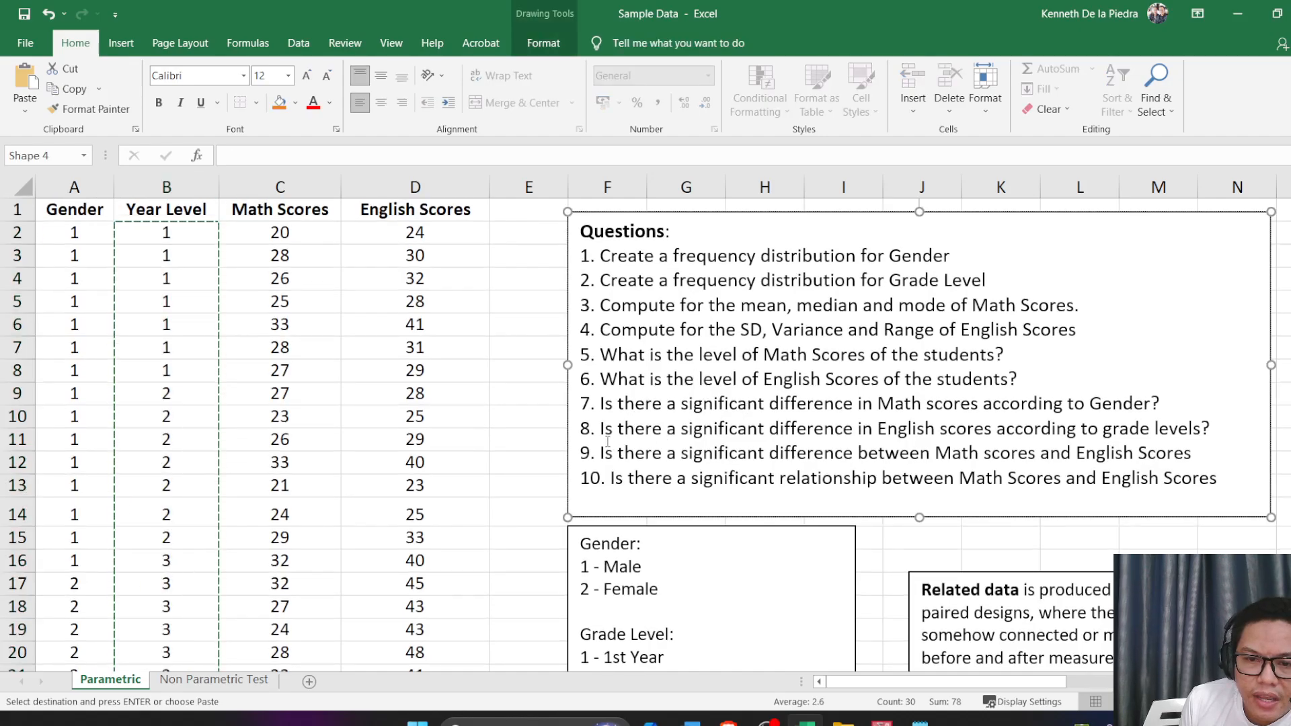
pyautogui.moveTo(594, 428); pyautogui.dragTo(1218, 425)
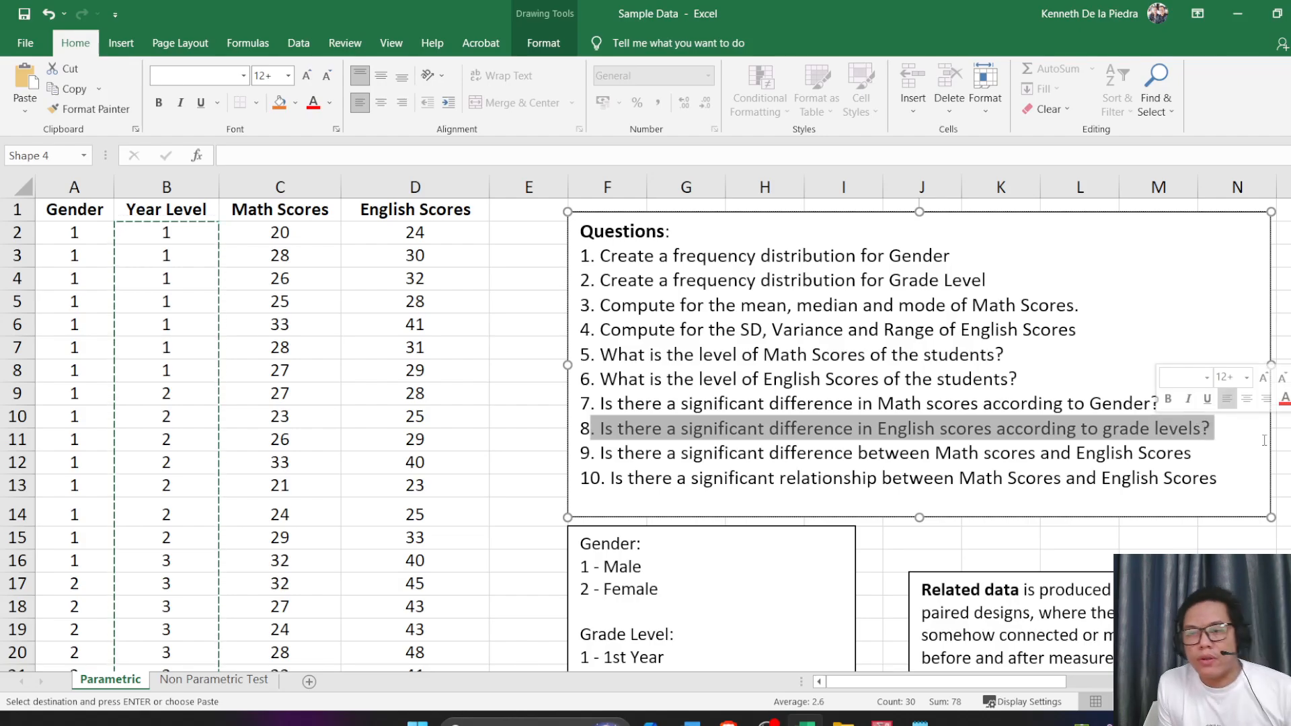
# Switch back to SPSS and set up a One-Way ANOVA with English_Scores as the dependent variable and Grade_Level as the factor
pyautogui.hotkey('alt', 'Tab')
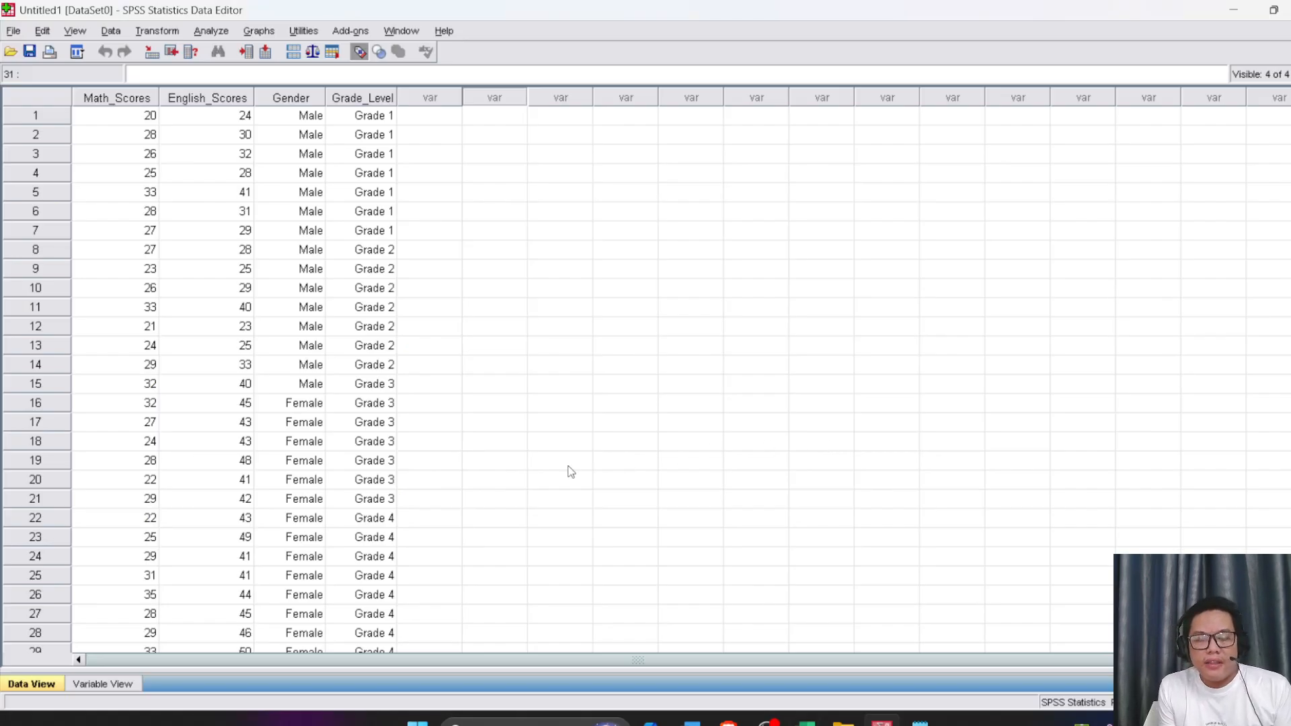
pyautogui.click(212, 32)
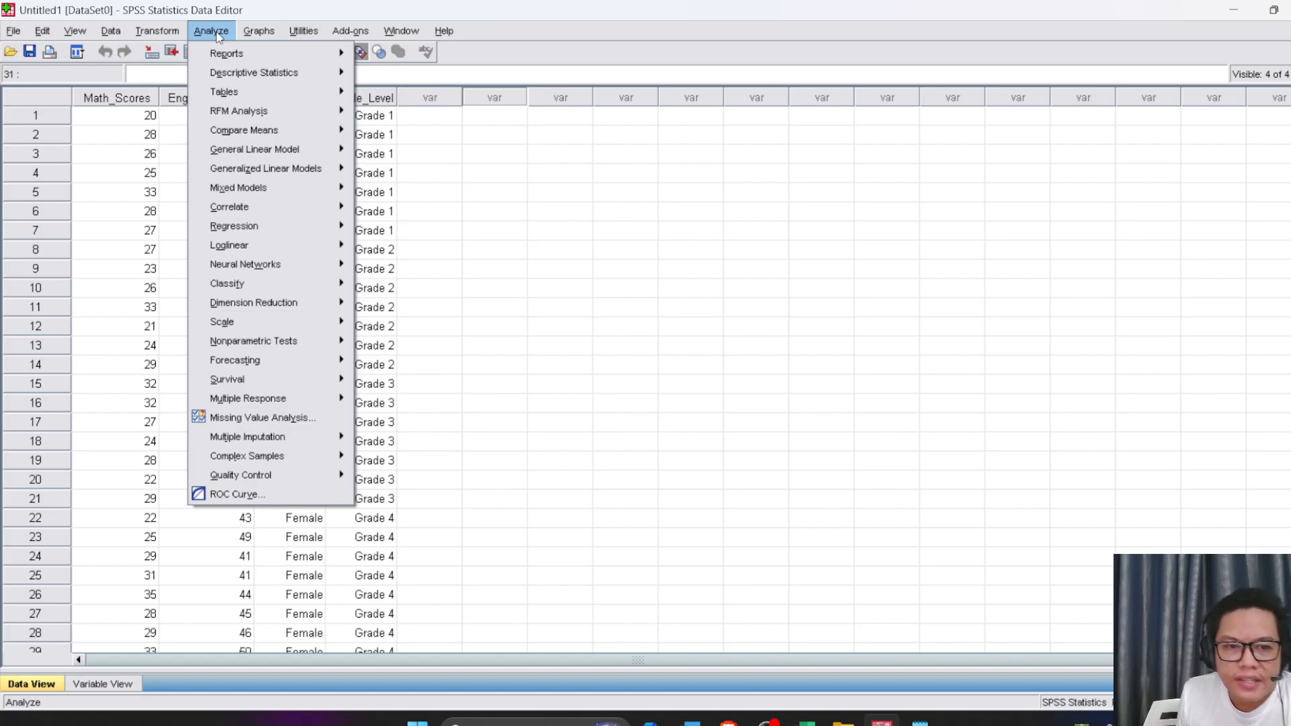
pyautogui.moveTo(227, 131)
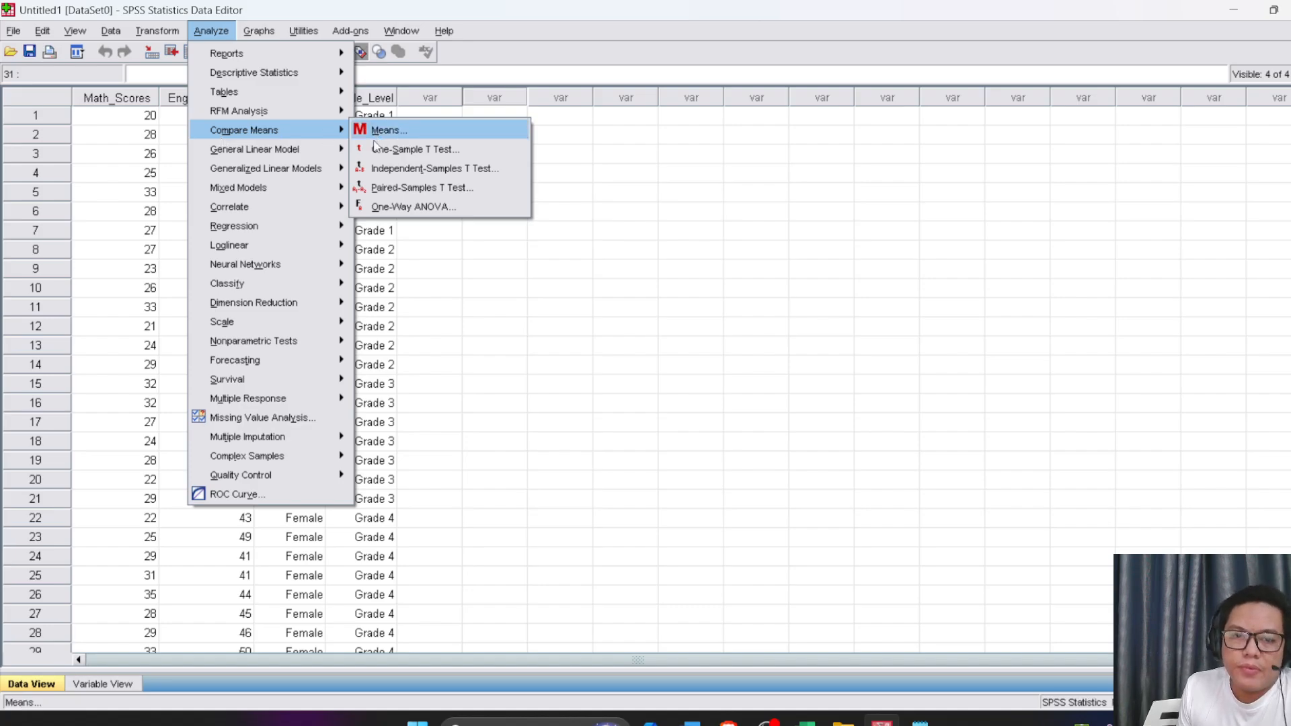
pyautogui.click(431, 209)
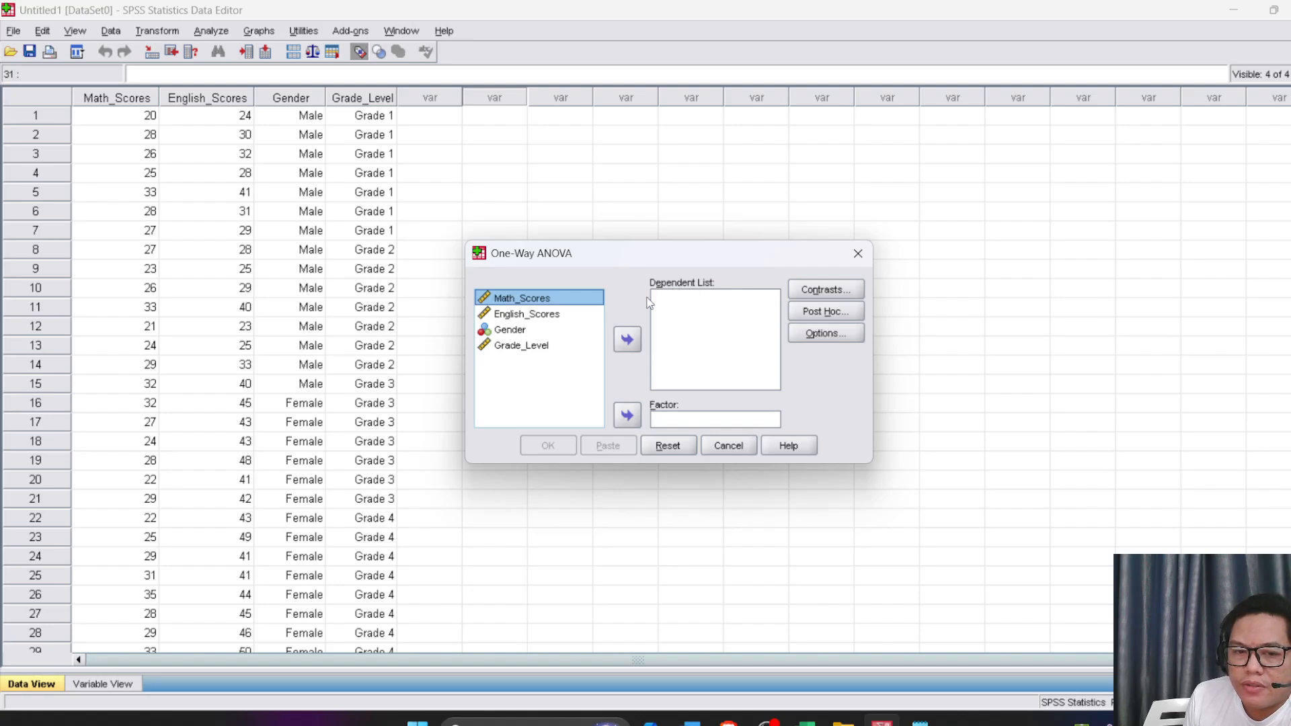
pyautogui.click(487, 317)
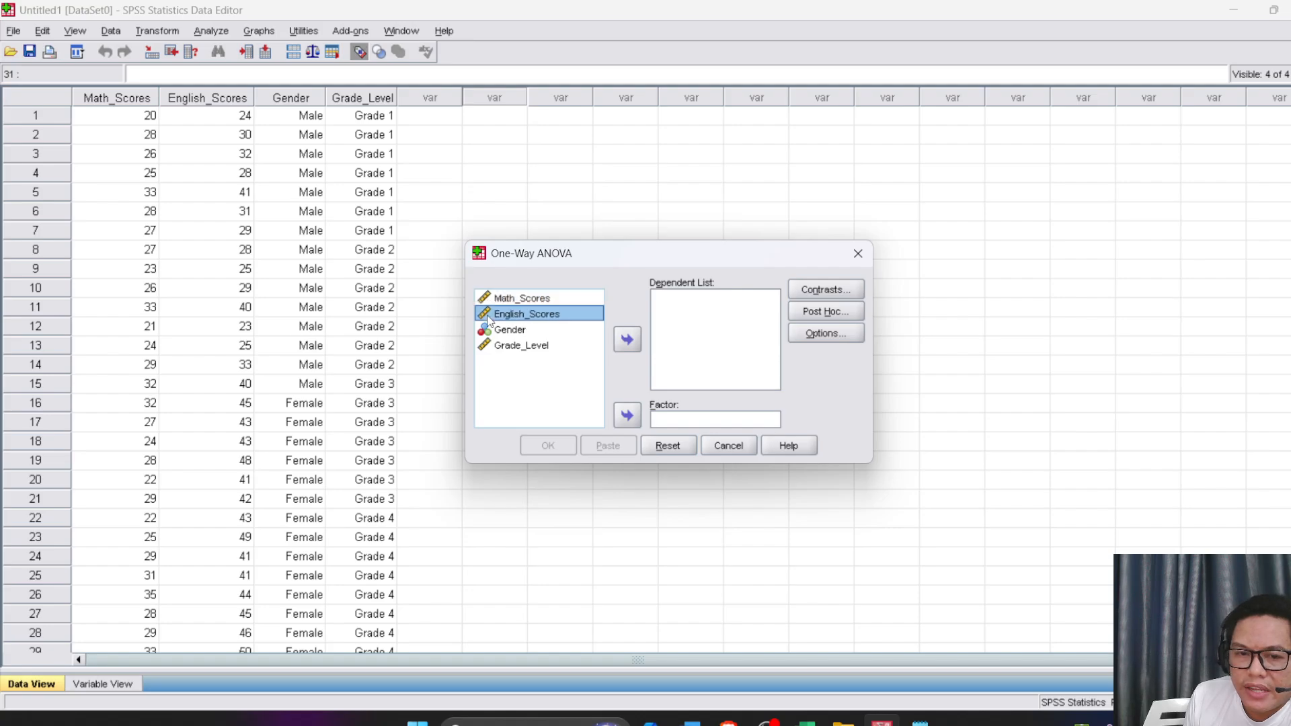
pyautogui.click(625, 340)
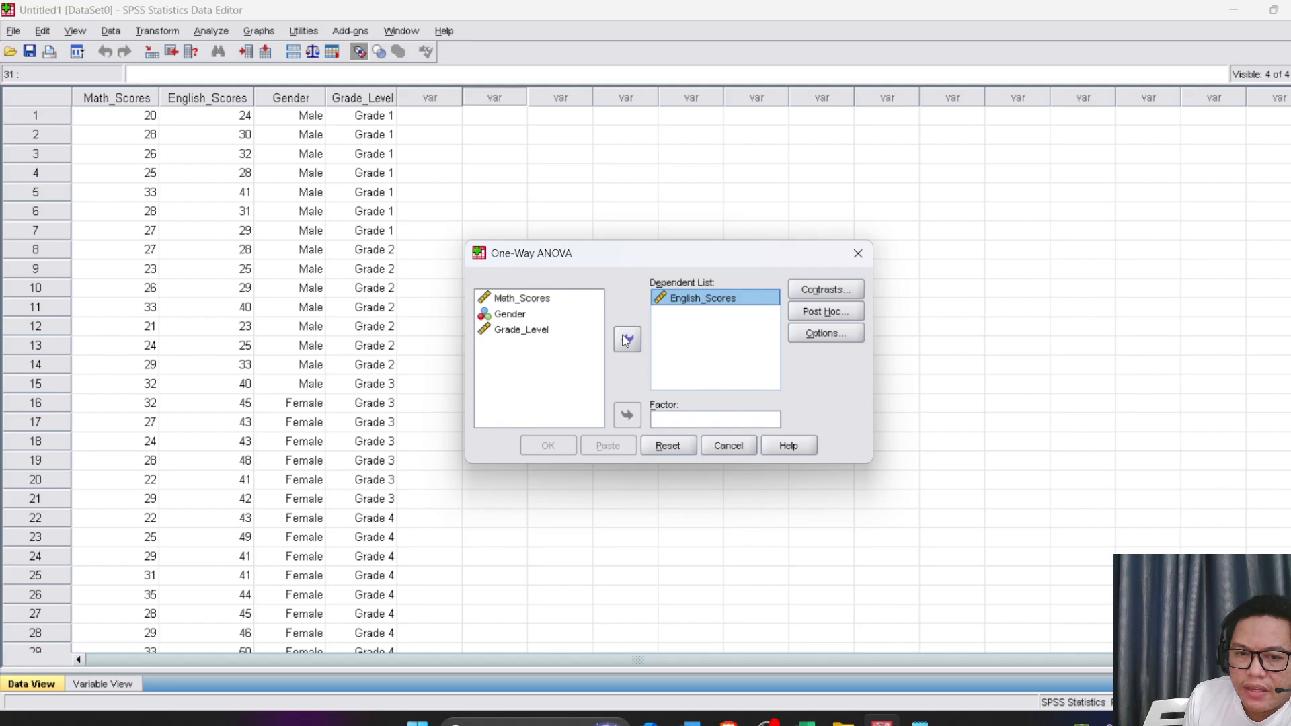
pyautogui.click(518, 333)
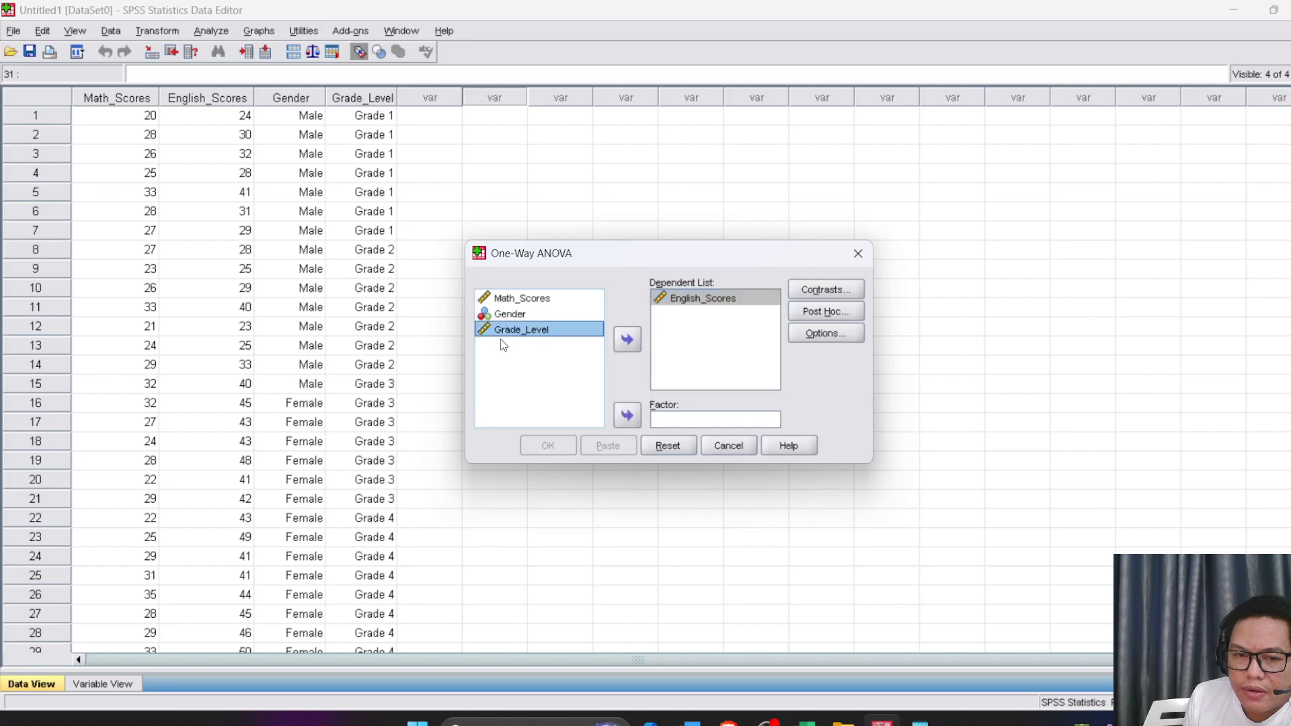
pyautogui.click(628, 419)
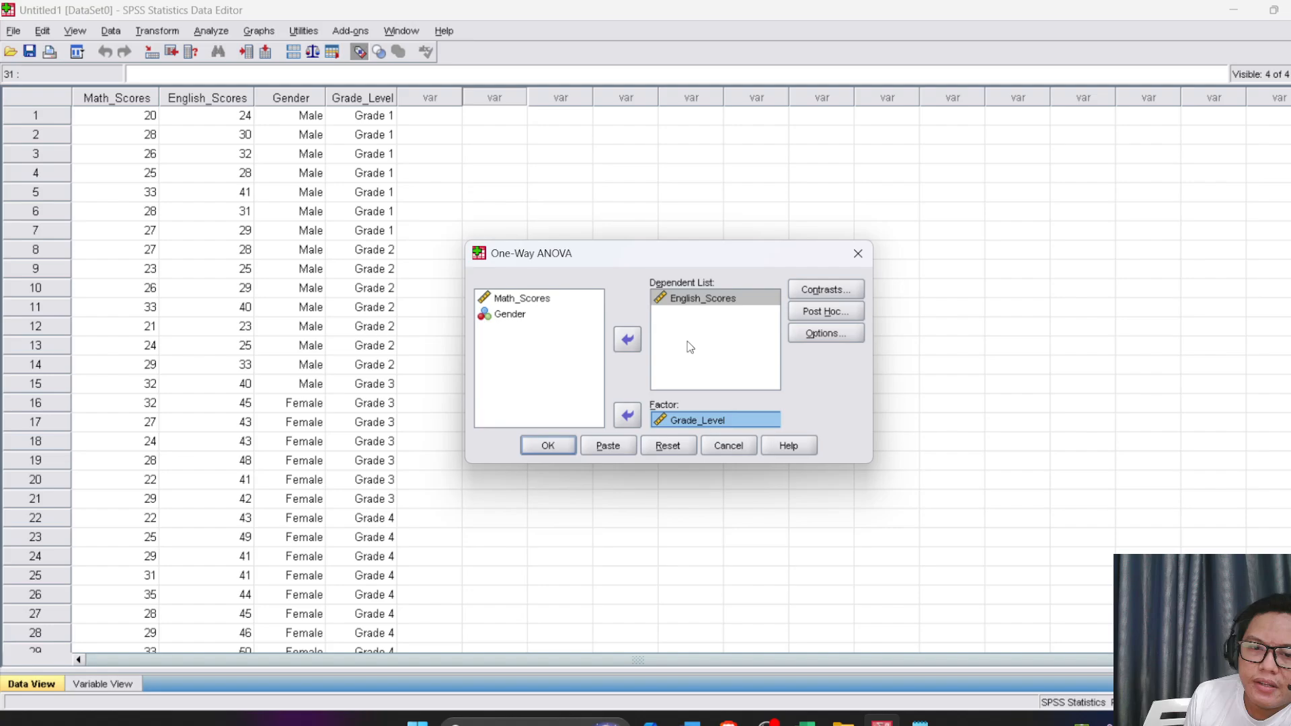
# Look through the Contrasts and Post Hoc options of the One-Way ANOVA, closing each without changes
pyautogui.click(826, 289)
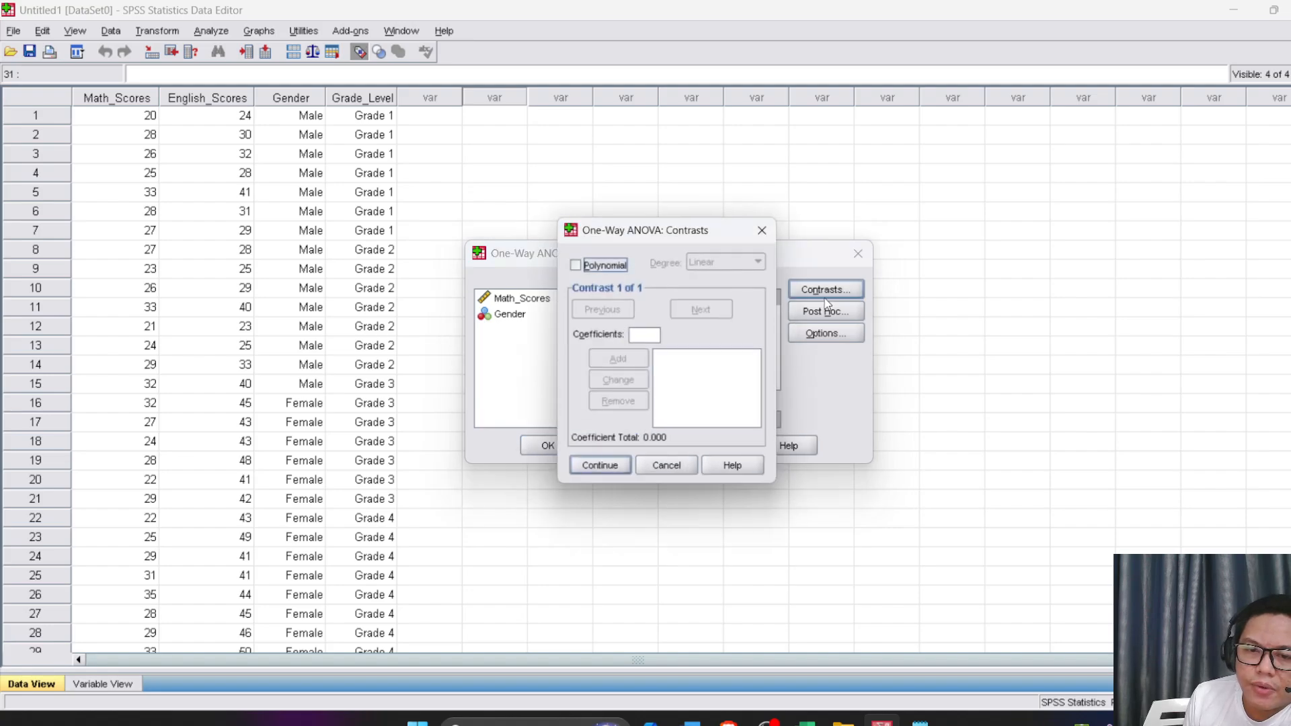
pyautogui.click(767, 230)
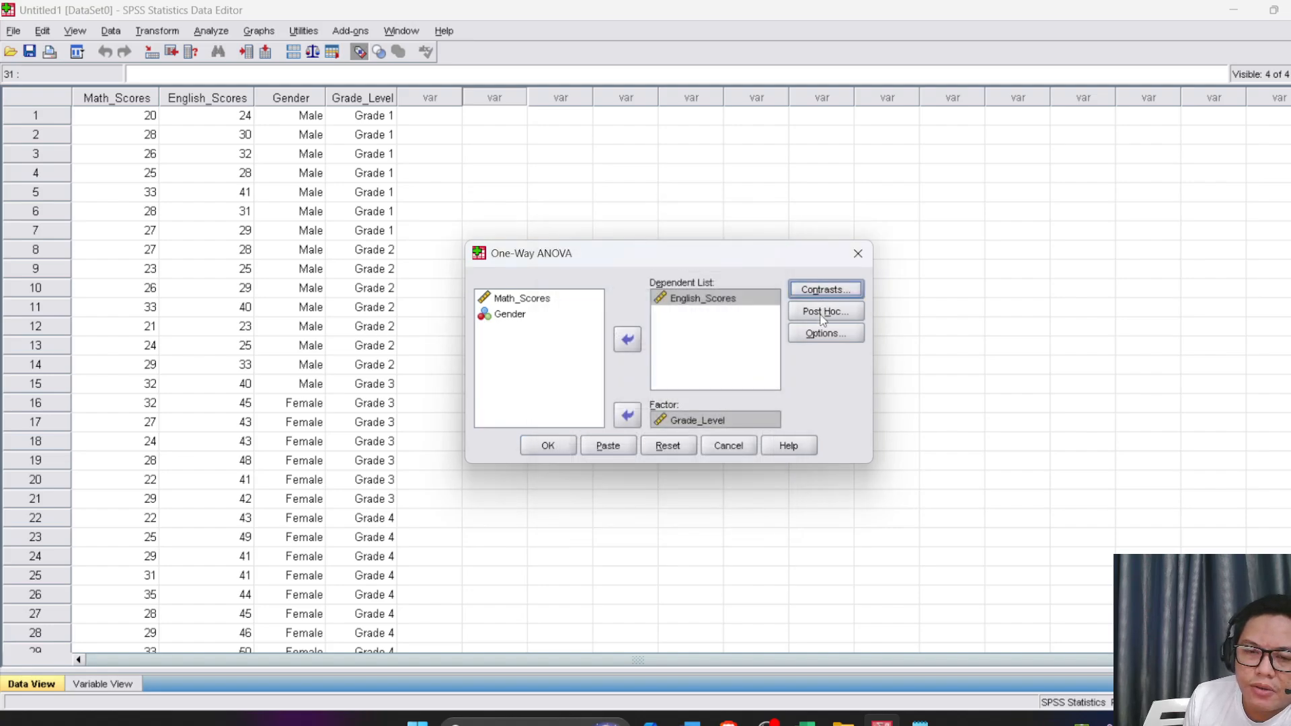
pyautogui.click(816, 316)
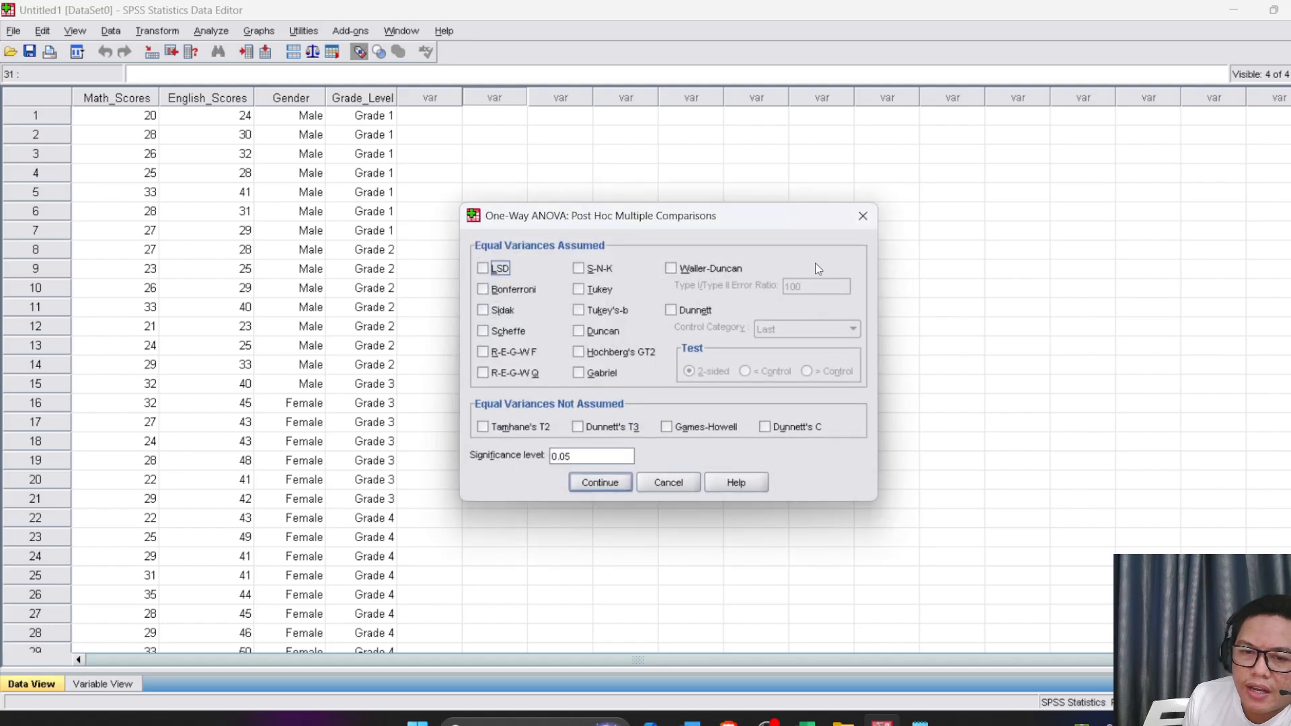
pyautogui.click(862, 215)
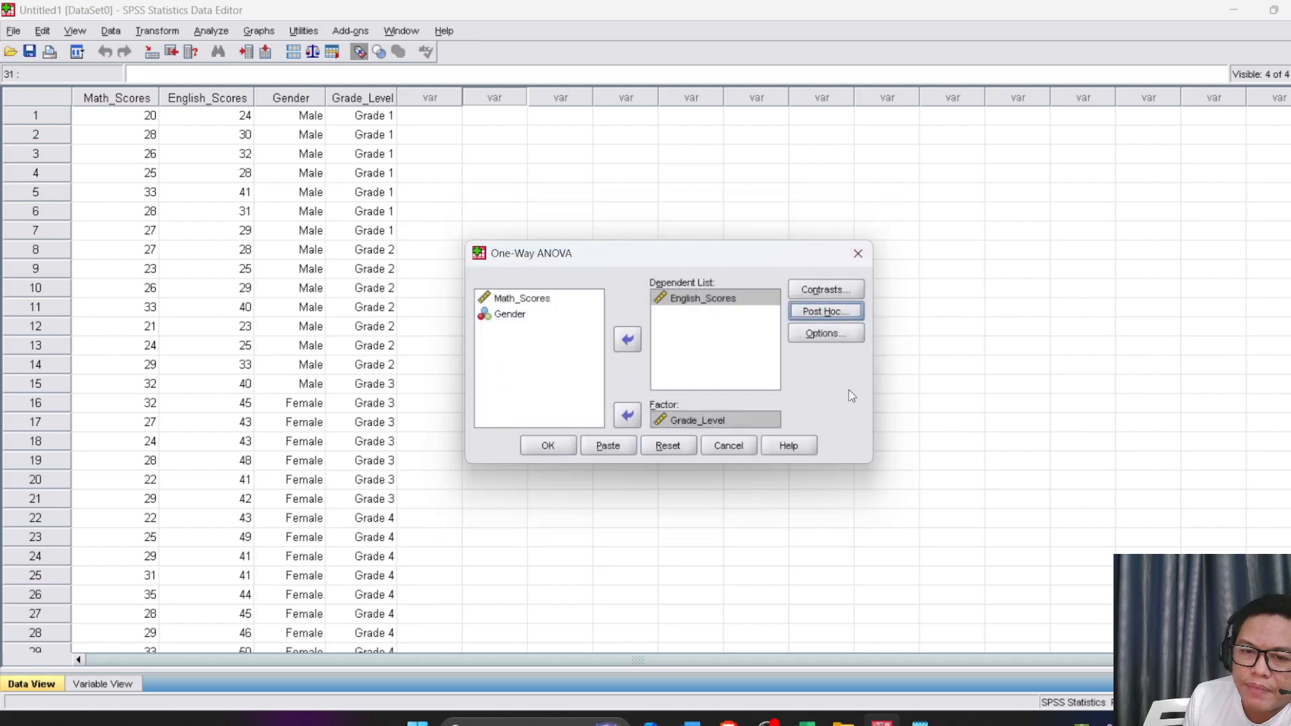
pyautogui.click(809, 308)
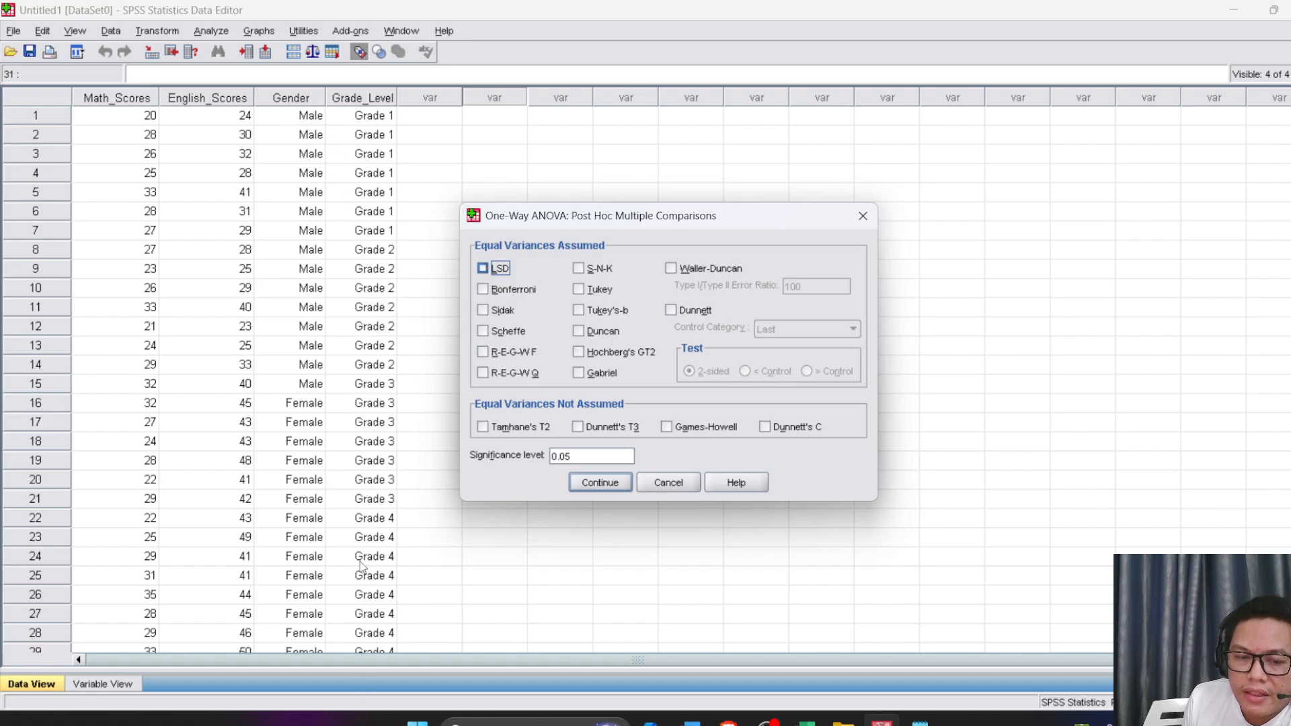
pyautogui.click(481, 268)
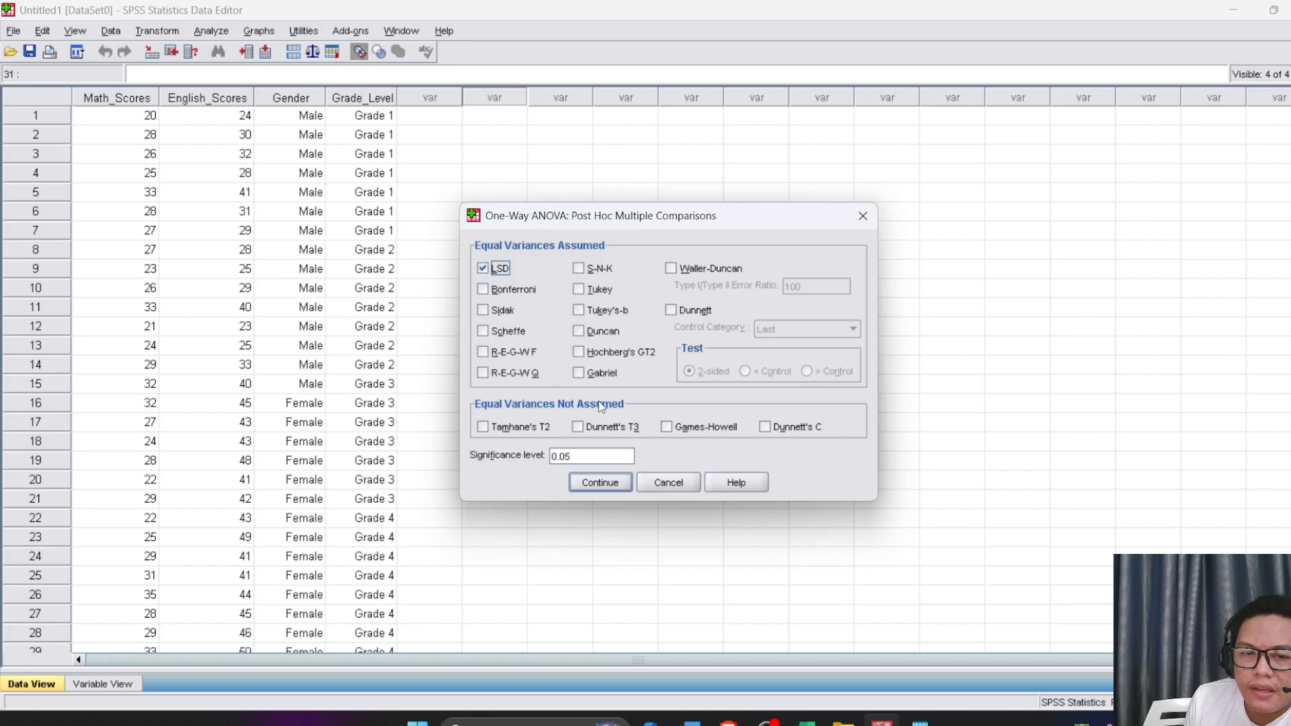
pyautogui.click(482, 269)
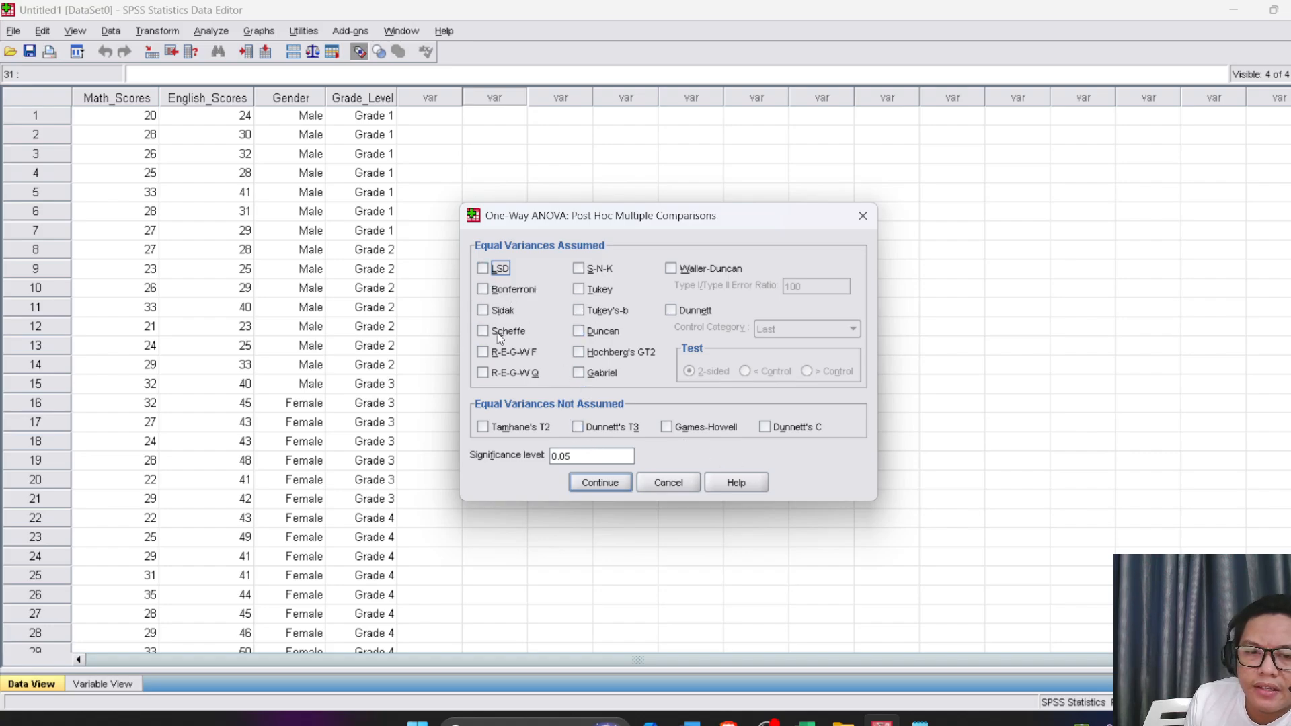
pyautogui.click(596, 484)
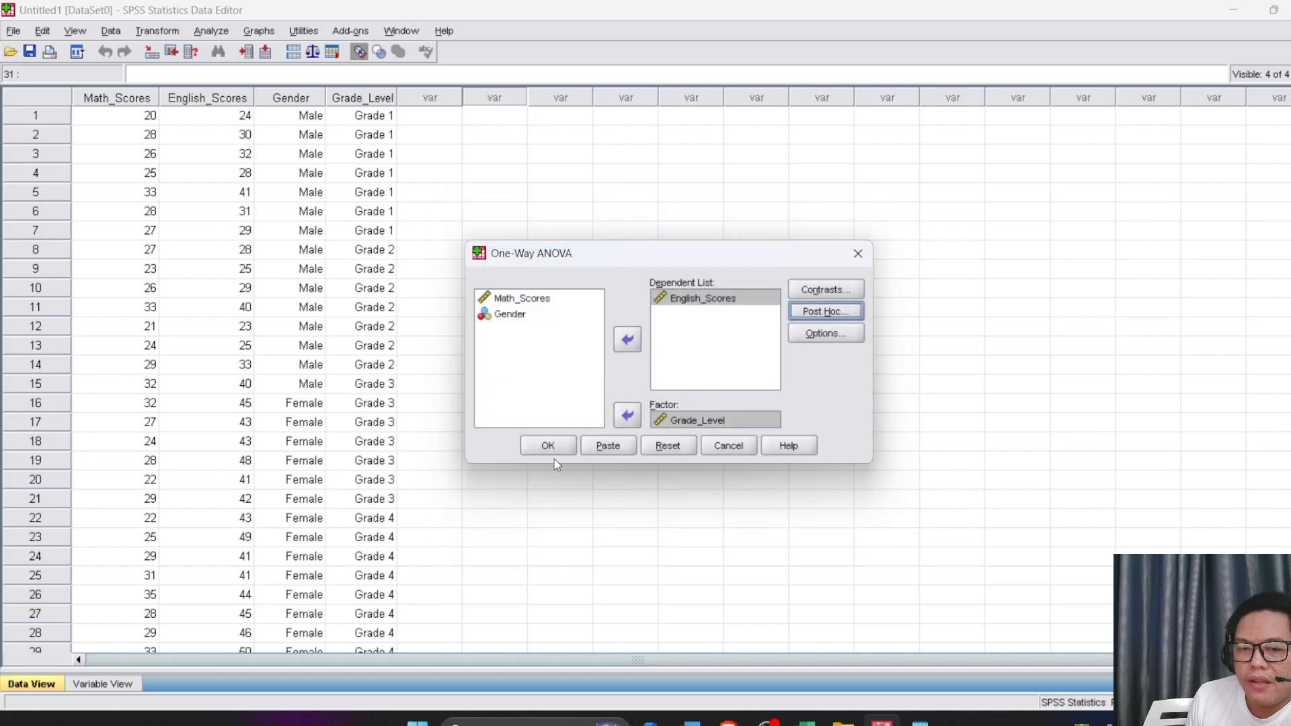
# Run the One-Way ANOVA without post hoc tests and select the ANOVA table in the output to examine it
pyautogui.click(544, 449)
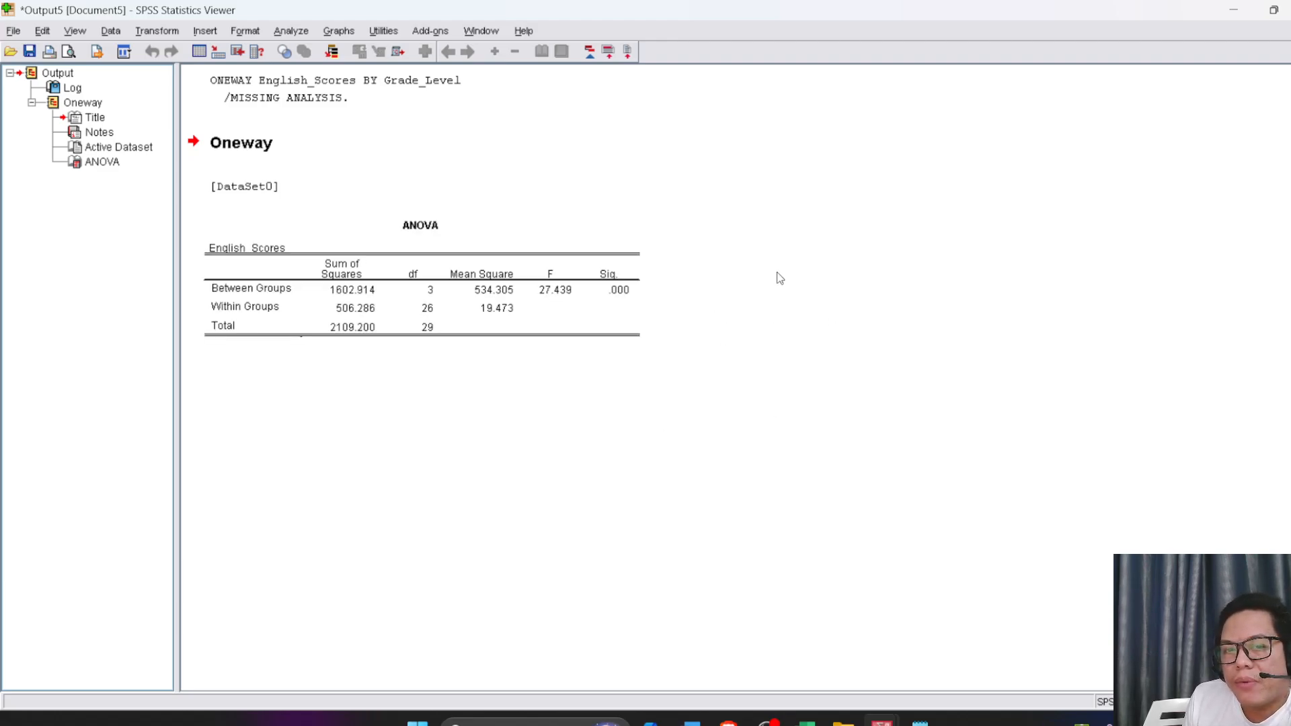
pyautogui.click(389, 286)
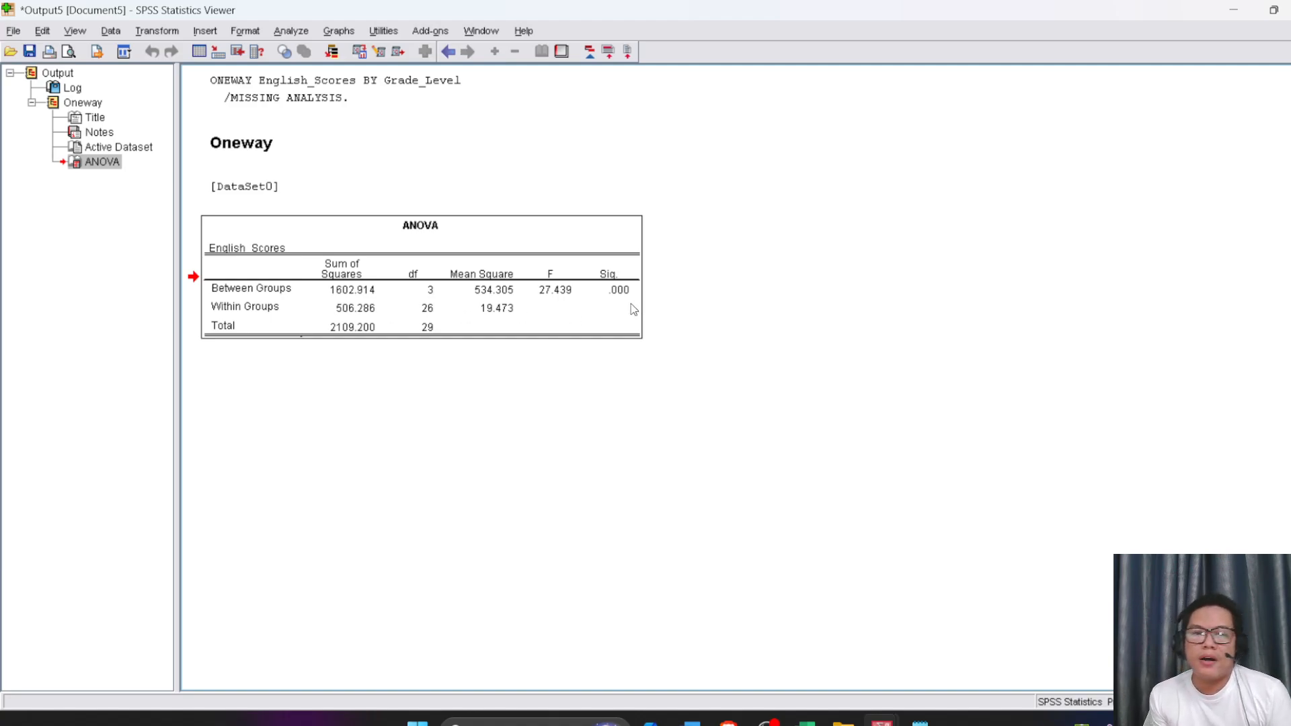
pyautogui.moveTo(792, 720)
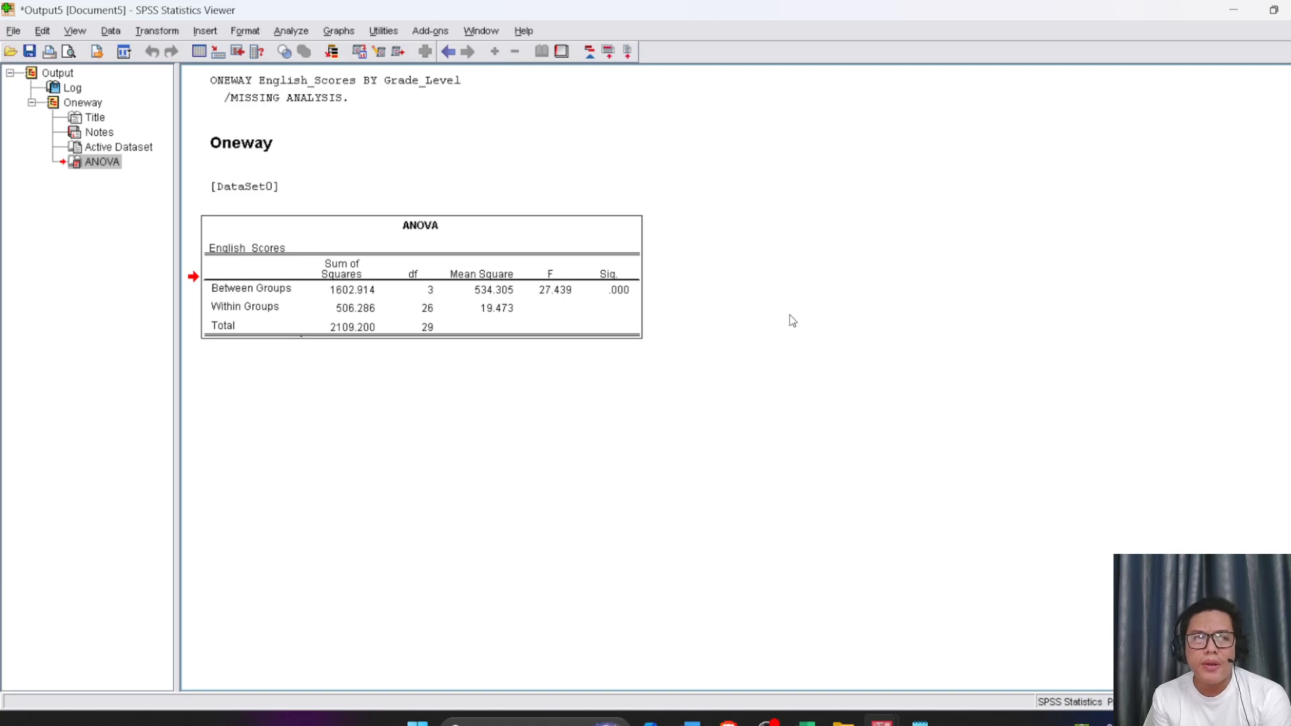
# Rerun the One-Way ANOVA of English_Scores by Grade_Level with the LSD post hoc test at the 0.05 significance level
pyautogui.click(290, 31)
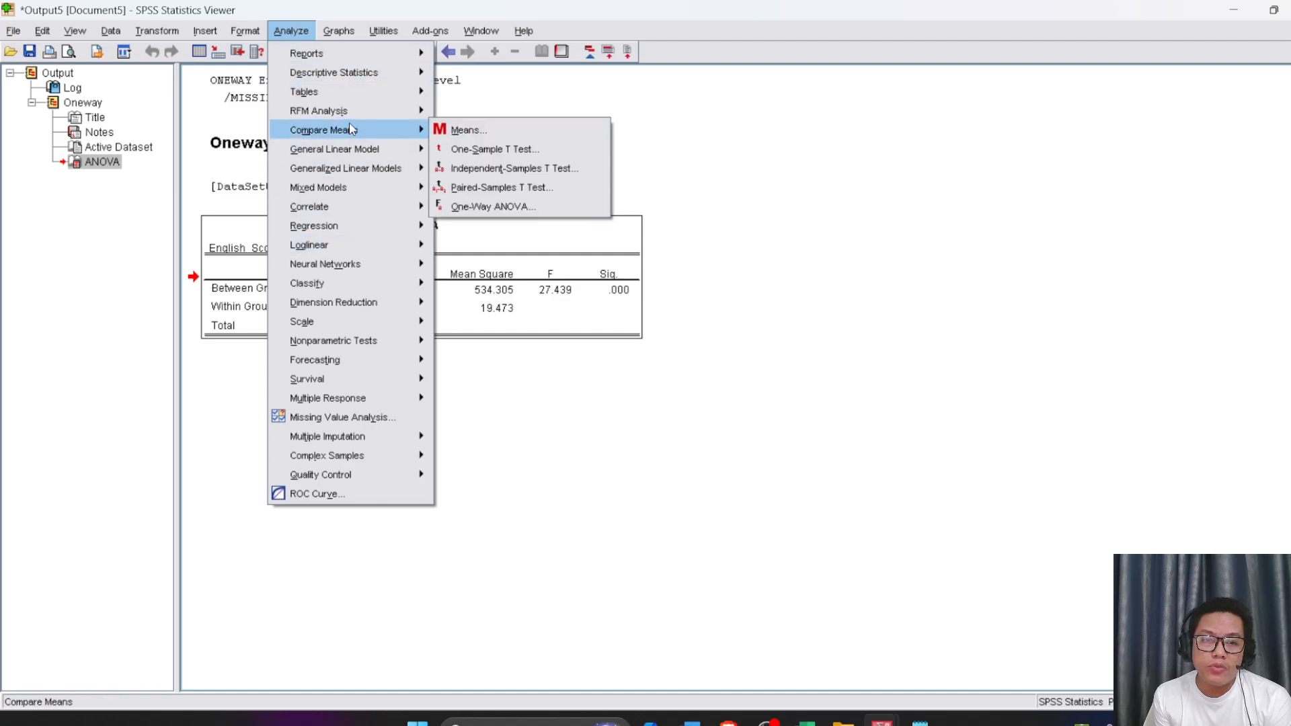
pyautogui.moveTo(349, 176)
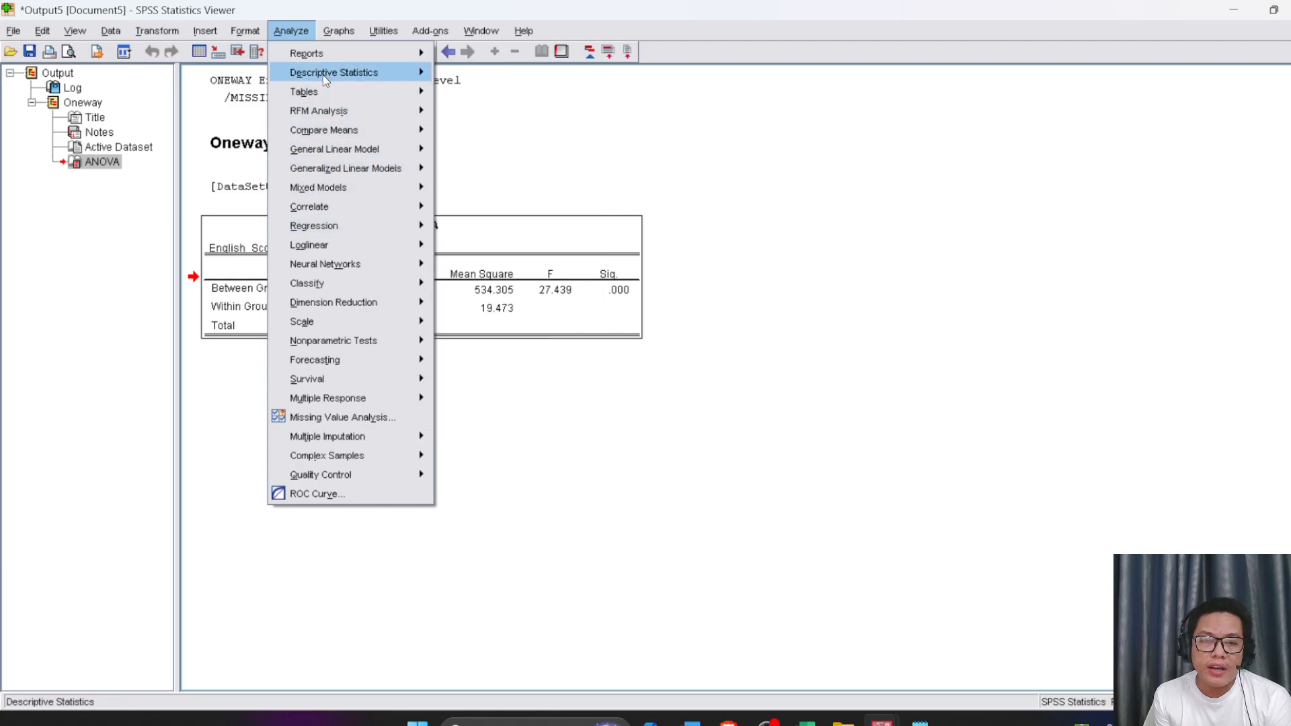
pyautogui.moveTo(356, 132)
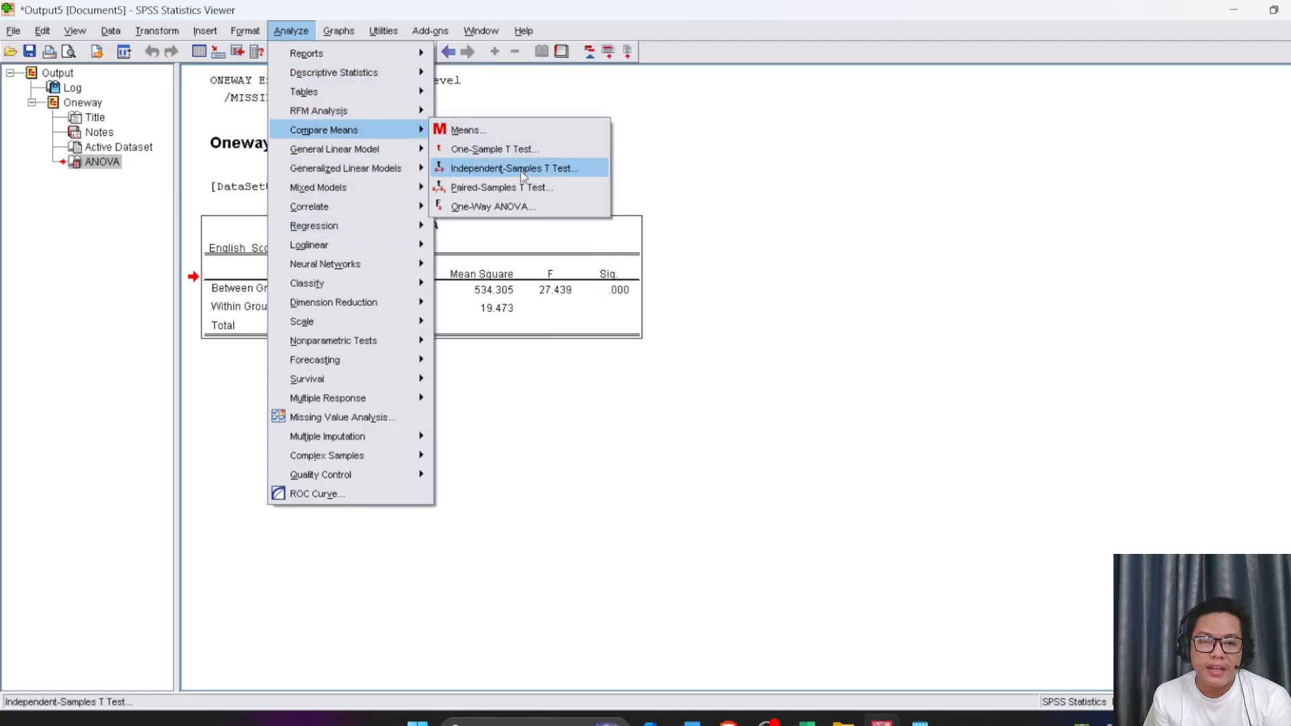
pyautogui.click(491, 206)
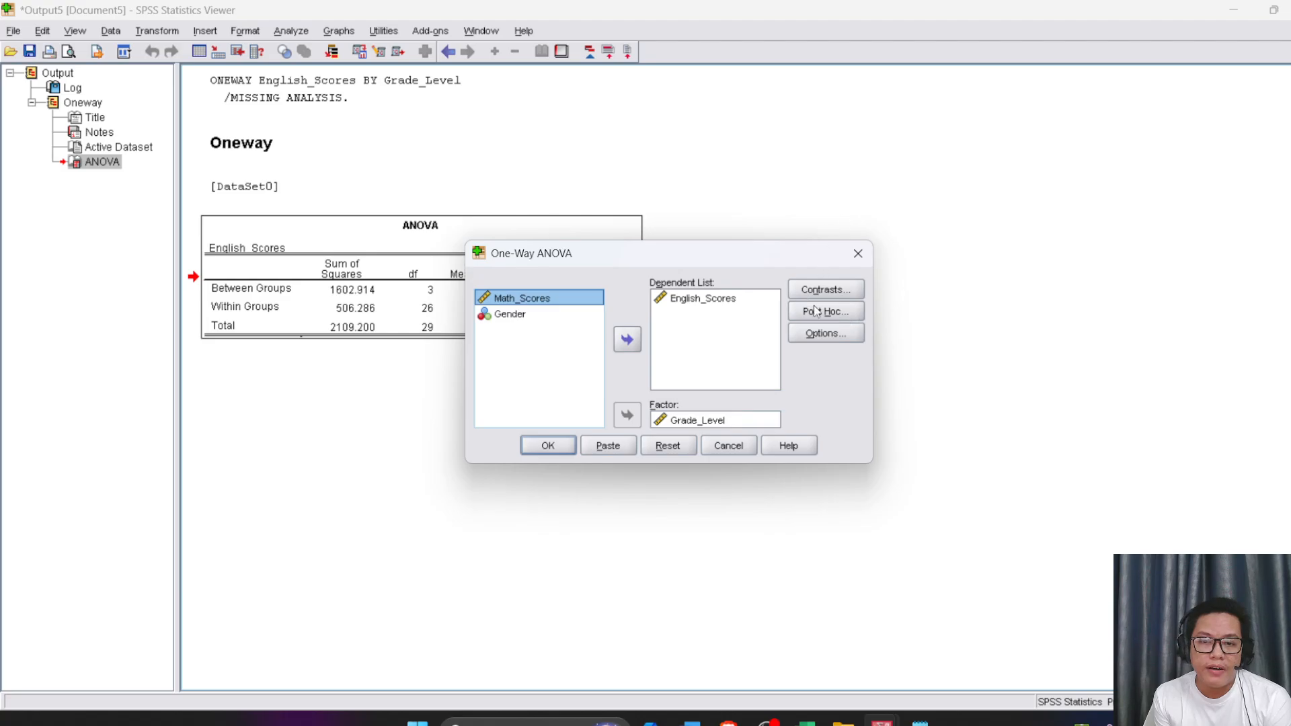
pyautogui.click(815, 311)
pyautogui.click(479, 270)
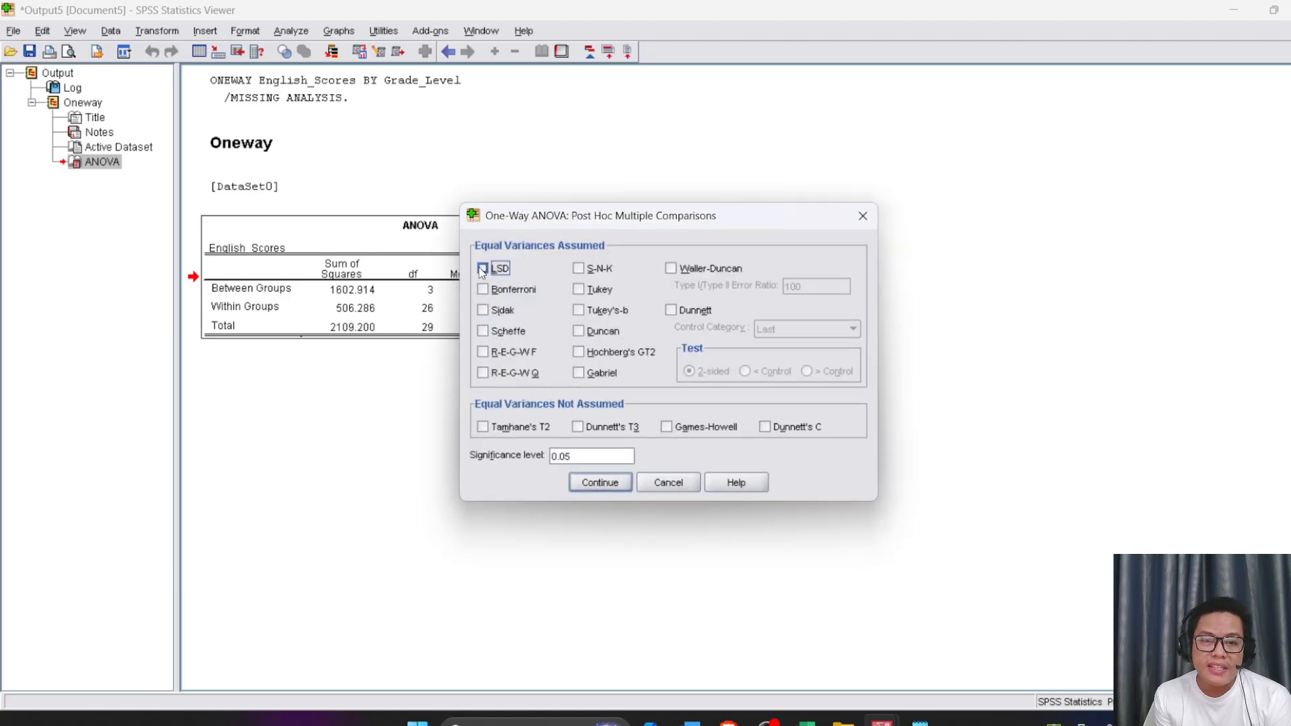
pyautogui.click(597, 483)
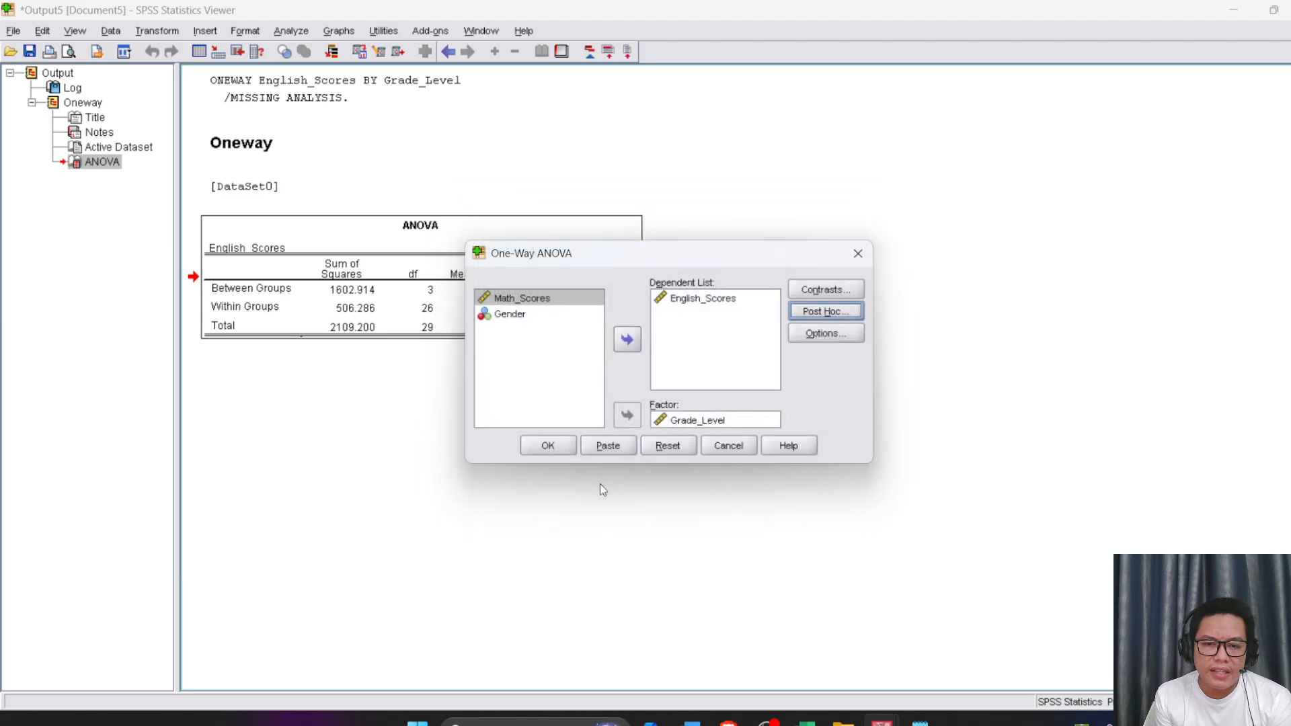
pyautogui.click(538, 444)
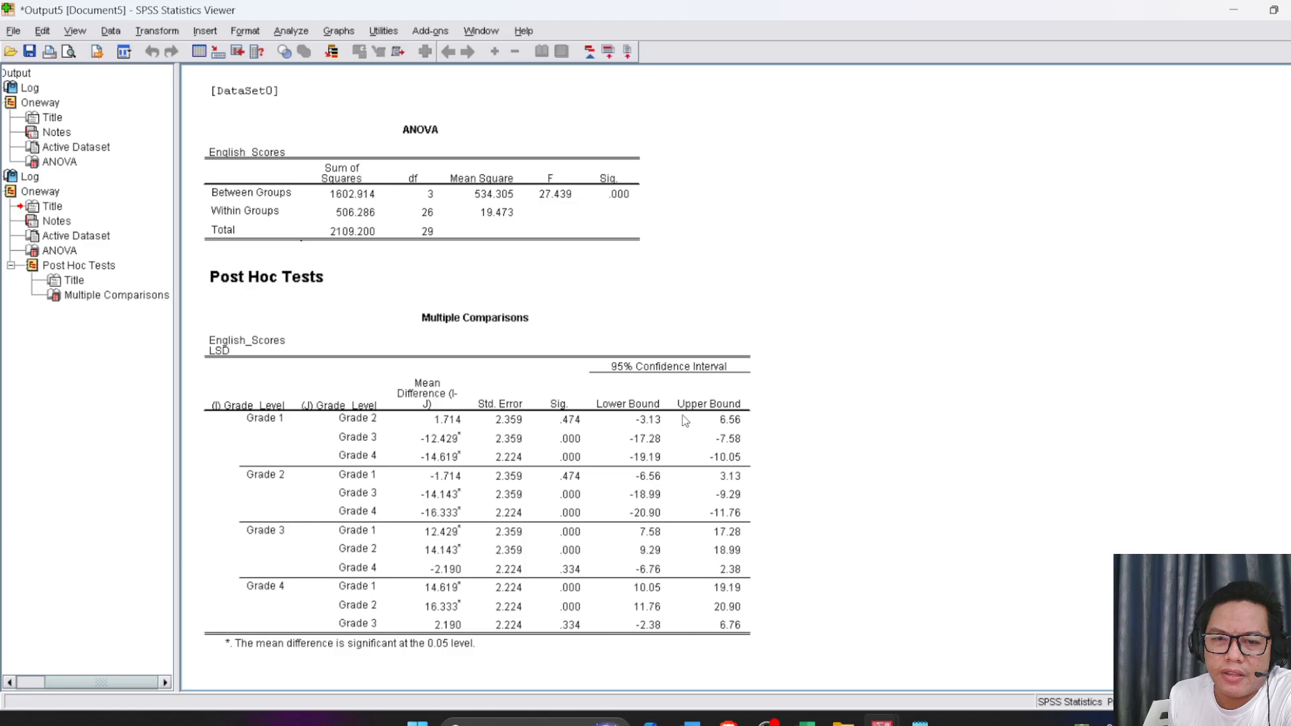
# Select the ANOVA table above the post hoc tests to examine its F and significance values
pyautogui.scroll(3, 613, 385)
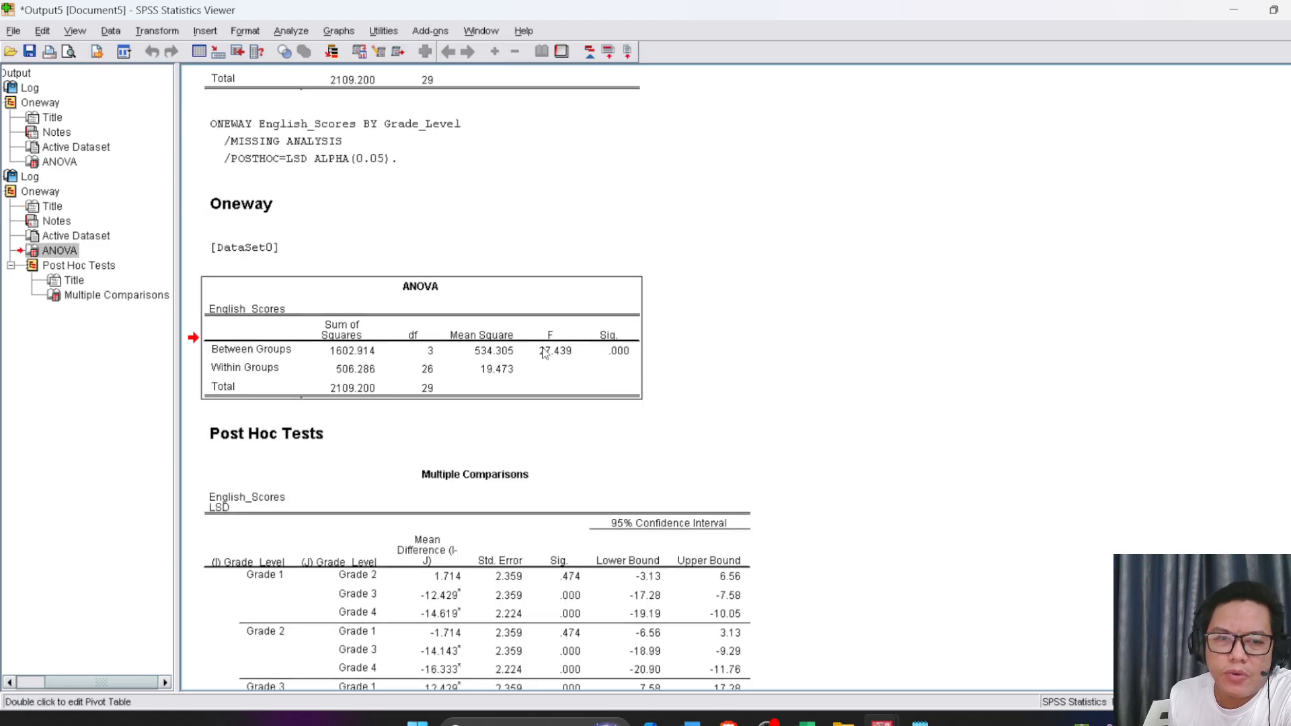
pyautogui.click(543, 352)
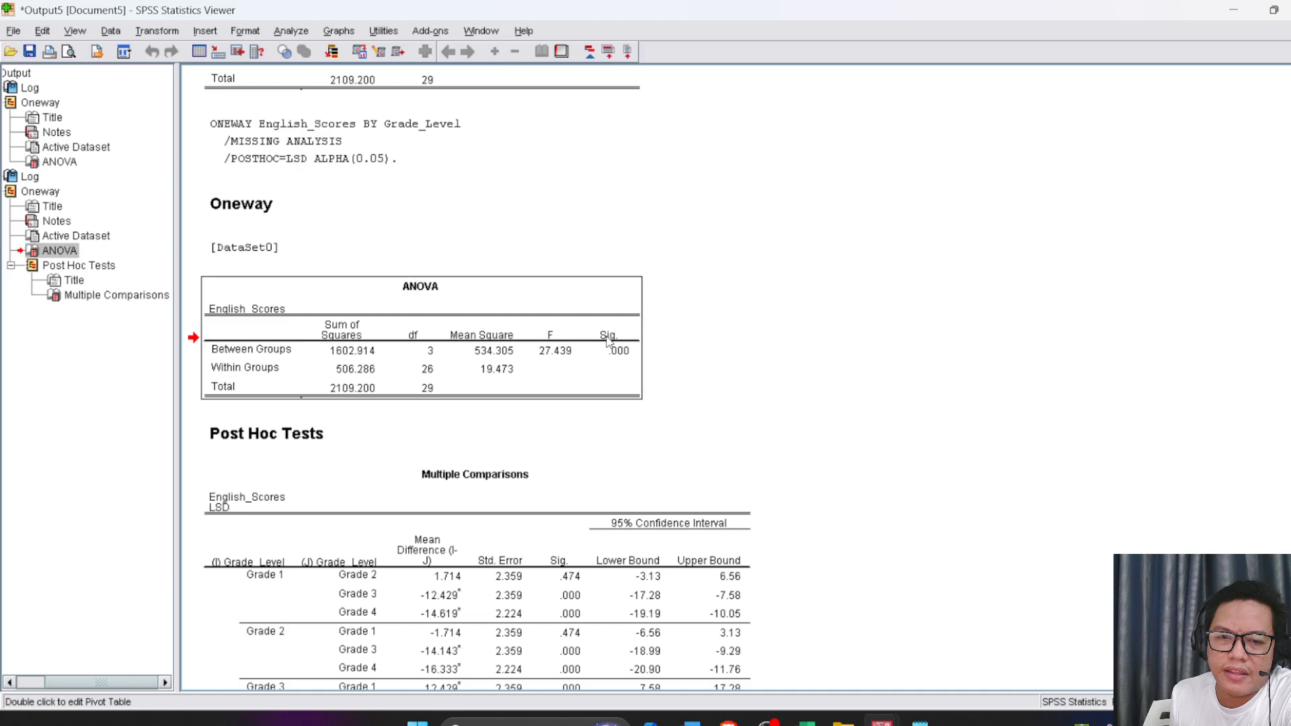